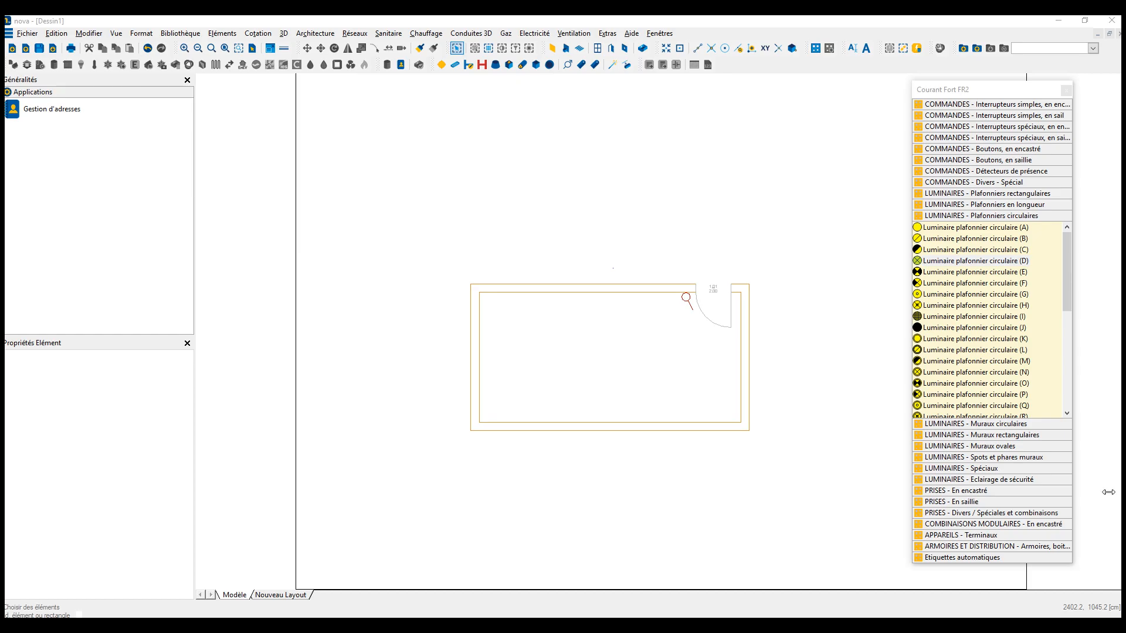
- Place a Luminaire plafonnier circulaire (D) at the room's centre, using centre-of-gravity placement between the opposite inner wall corners
left_click(917, 261)
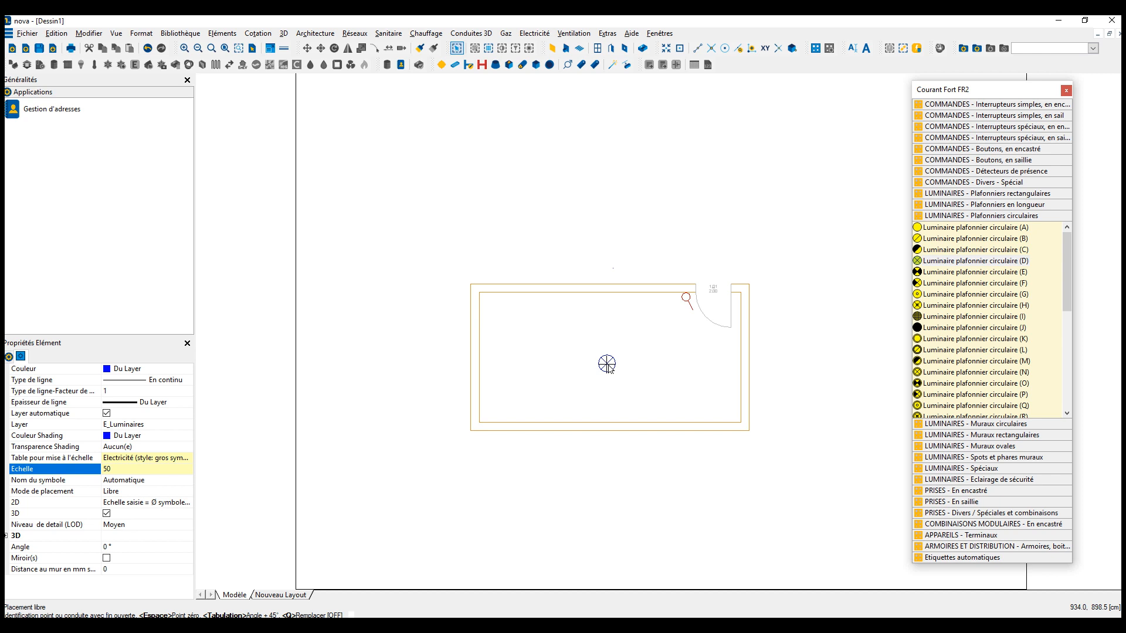
right_click(593, 354)
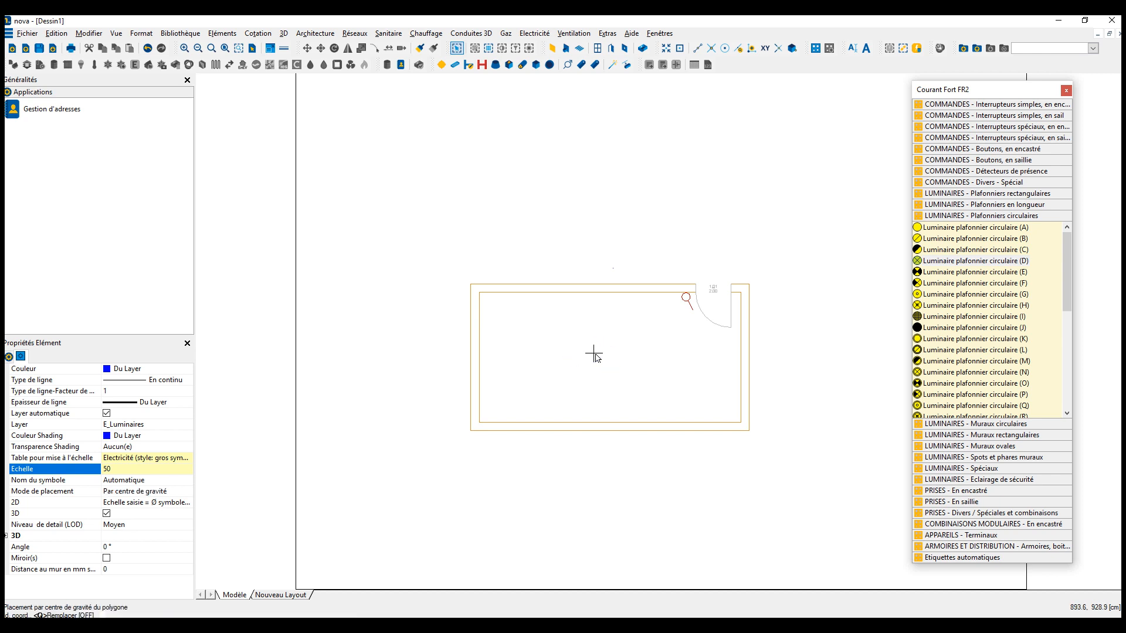
left_click(479, 421)
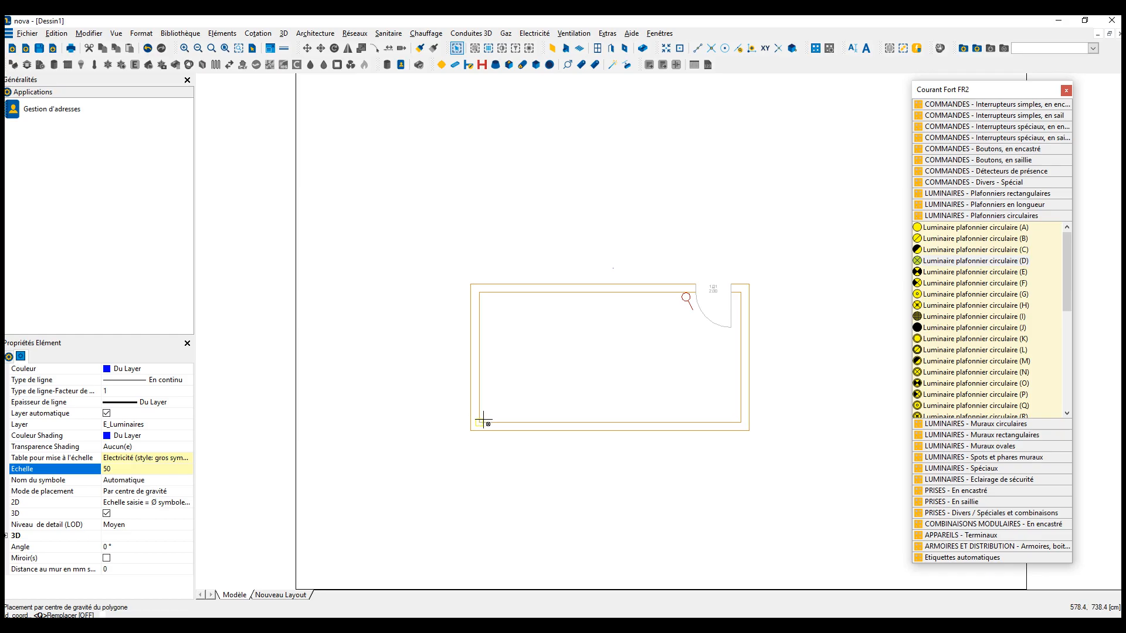
left_click(742, 298)
key("Escape")
- Set the scale (Echelle) of the ceiling luminaire at the room's centre to 1
left_click(609, 365)
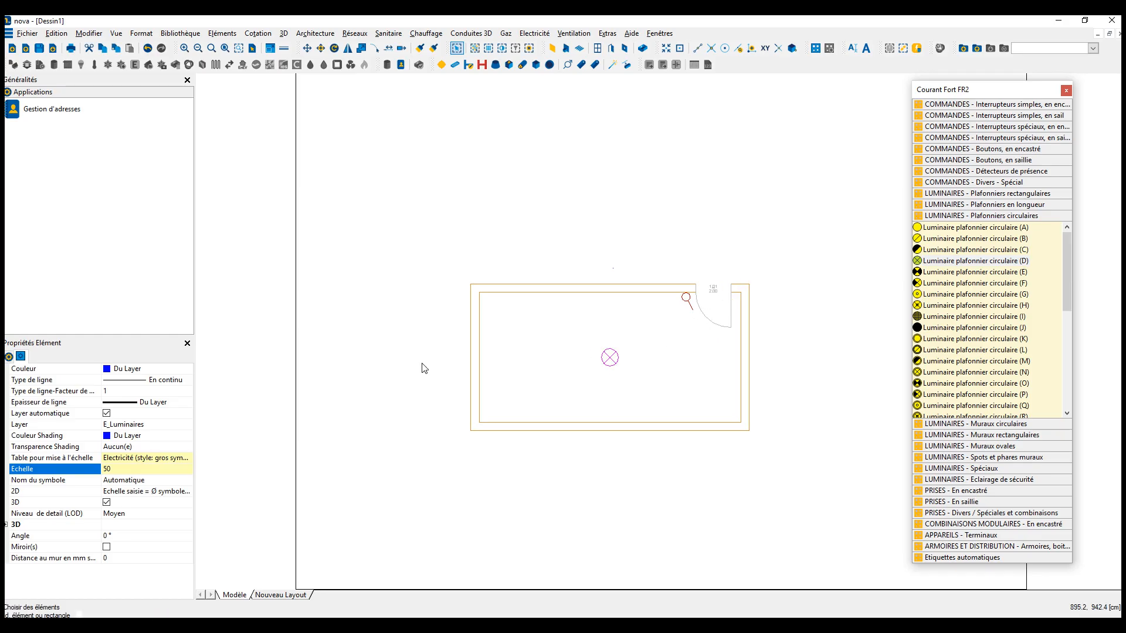
left_click(124, 469)
type("1")
key("Return")
- Measure the diameter of the reduced ceiling luminaire symbol in the drawing
left_click(611, 377)
scroll(610, 359, "up", 5)
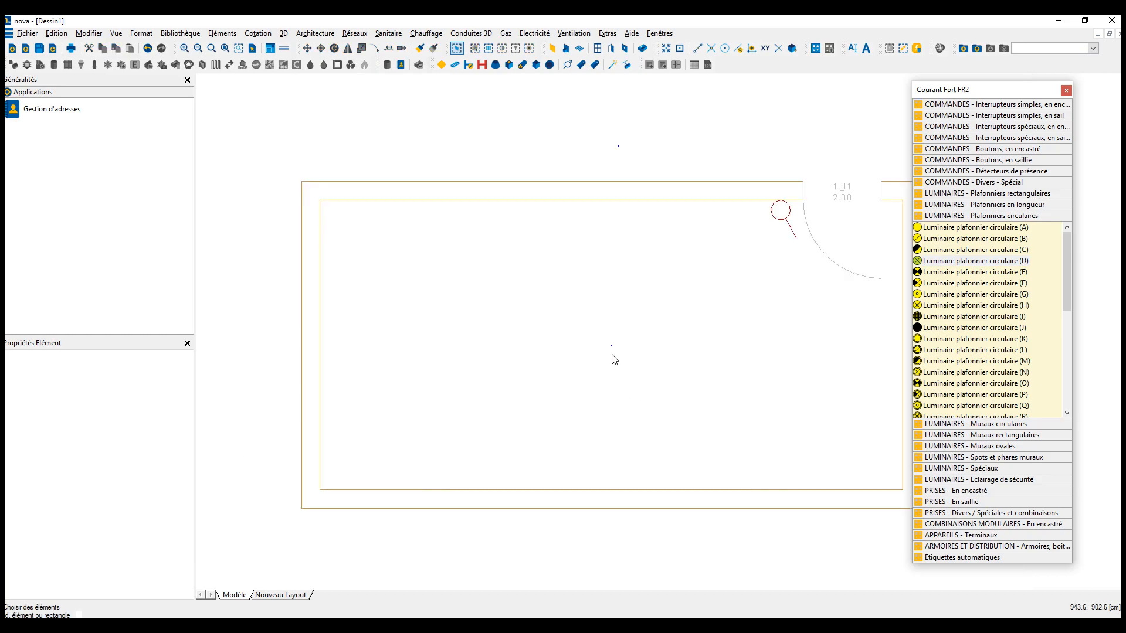
scroll(591, 354, "up", 6)
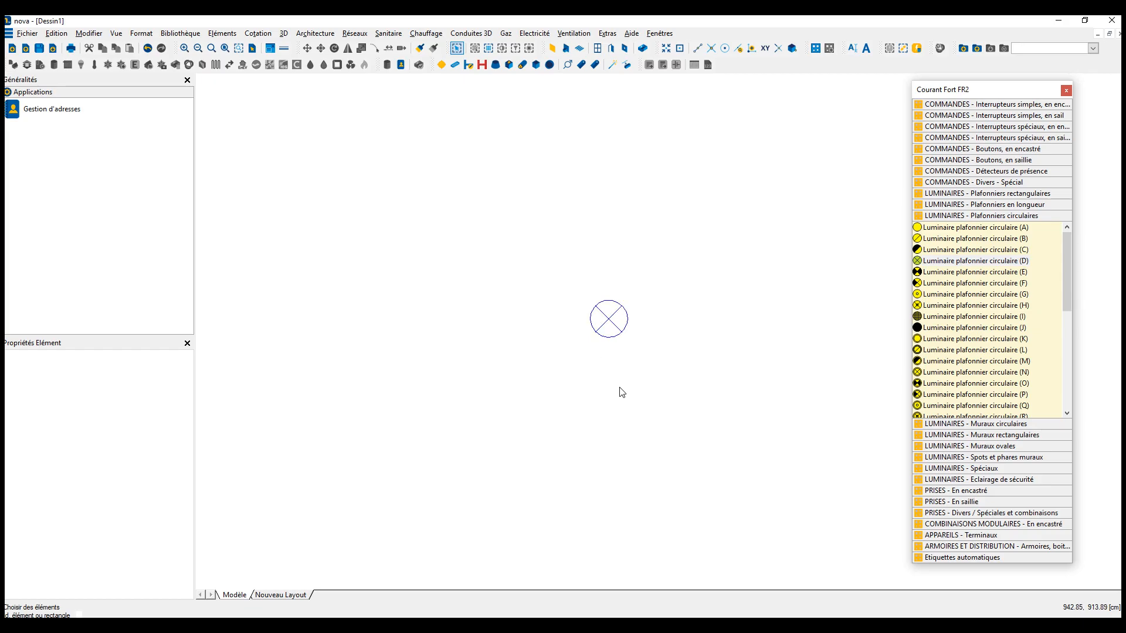
middle_click_drag(597, 349, 578, 379)
key("m")
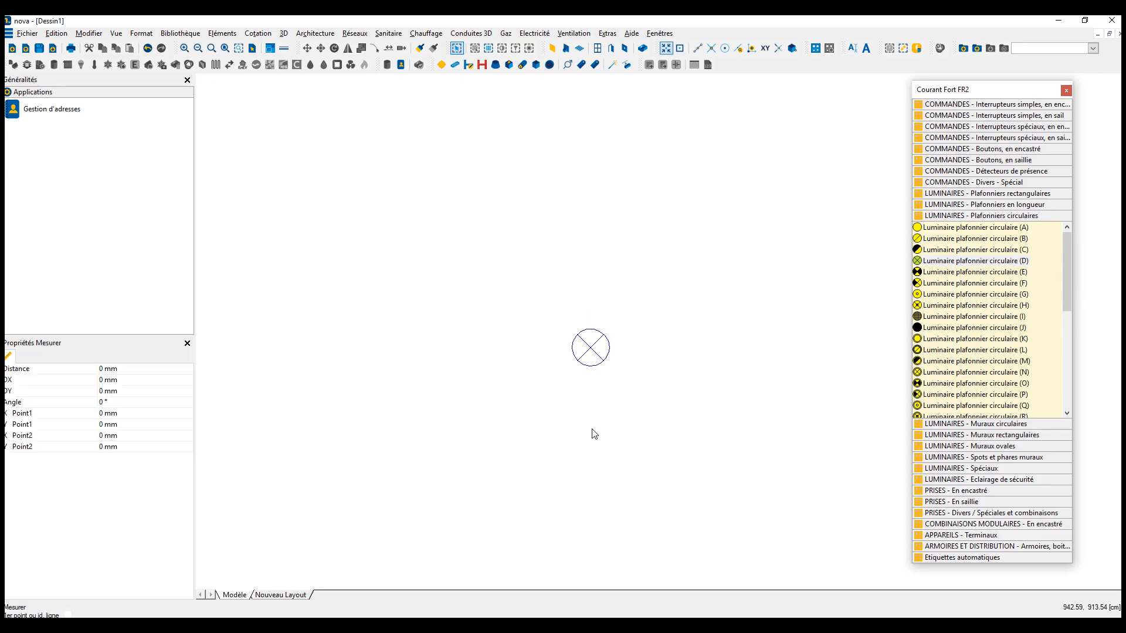
left_click(573, 347)
left_click(608, 348)
key("Escape")
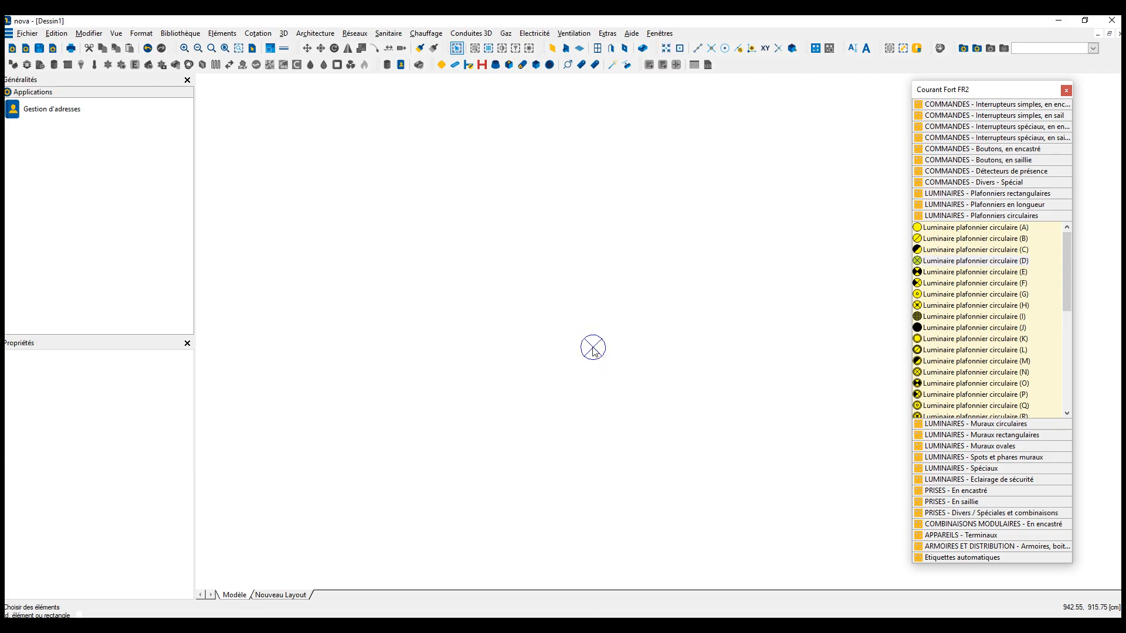
- Open the graphic representation of the ceiling luminaire symbol for modification
right_click(593, 349)
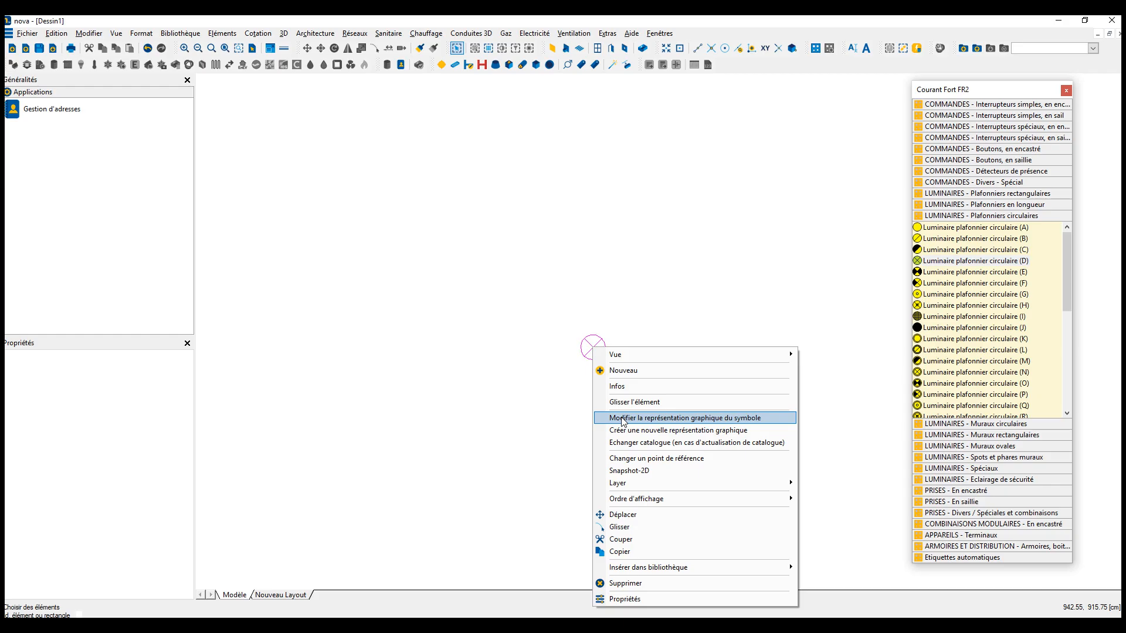
left_click(622, 420)
left_click(428, 34)
left_click(455, 47)
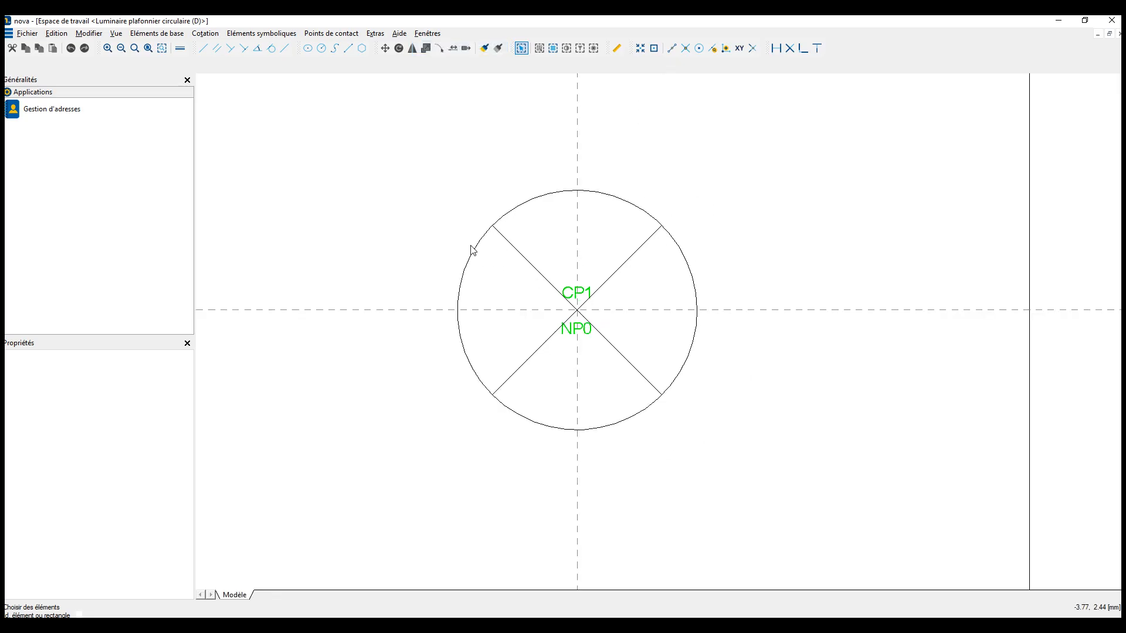
- Measure the circle's diameter across its horizontal axis in the symbol workspace and close the workspace
key("m")
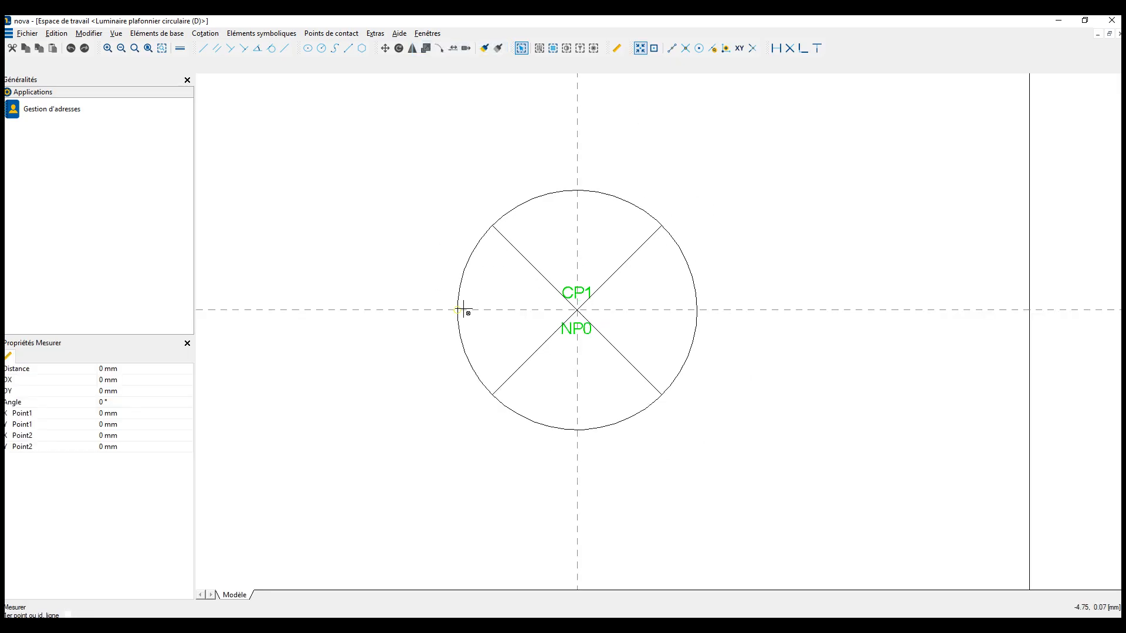
left_click(460, 308)
left_click(697, 310)
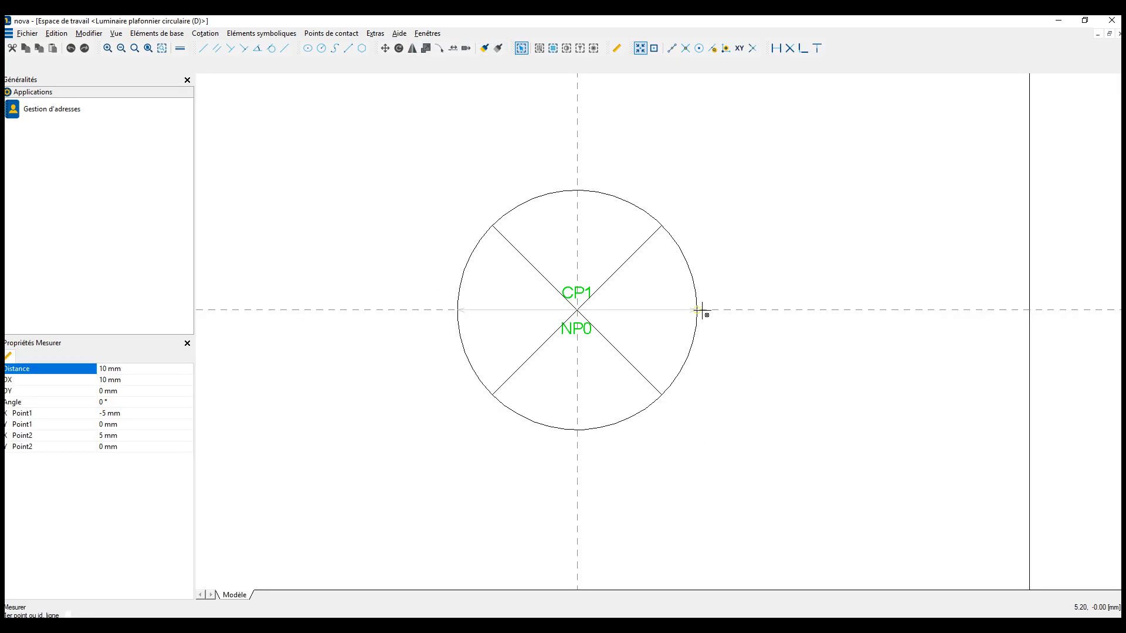
key("Escape")
left_click(1118, 34)
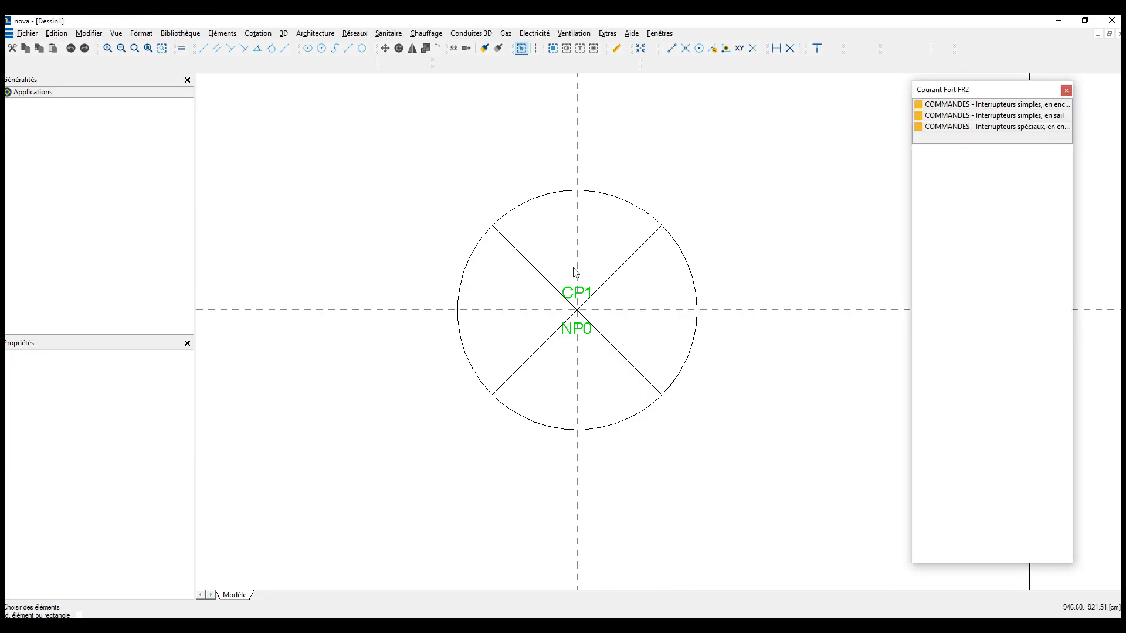
- Set the ceiling luminaire's scale (Echelle) to 50 and deselect it
left_click(592, 348)
left_click(88, 471)
type("50")
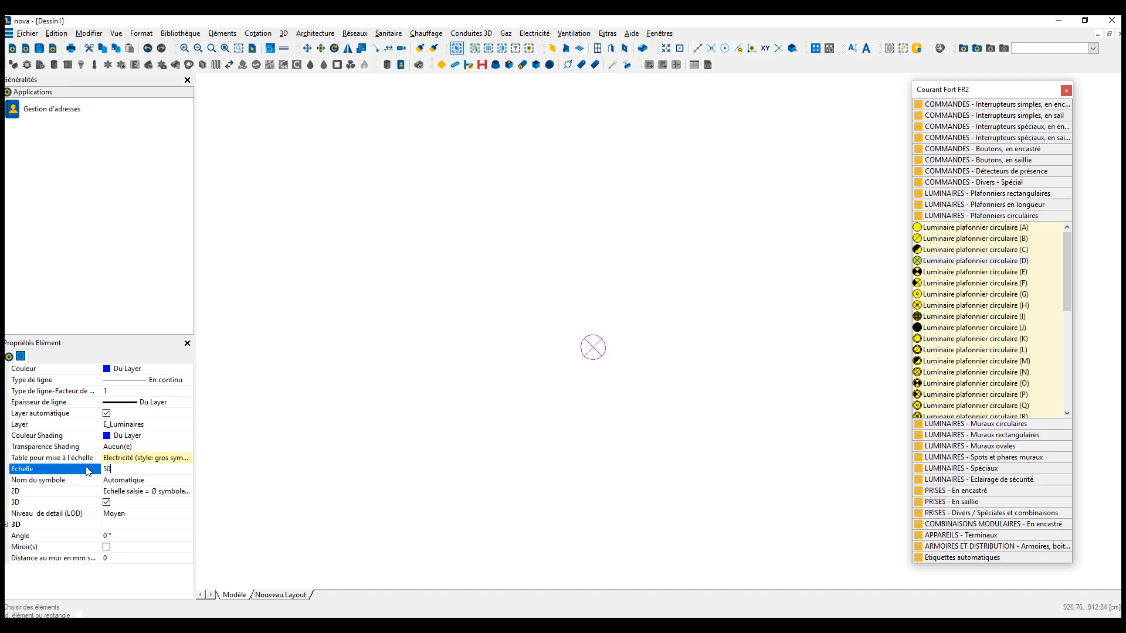
key("Return")
scroll(408, 356, "down", 10)
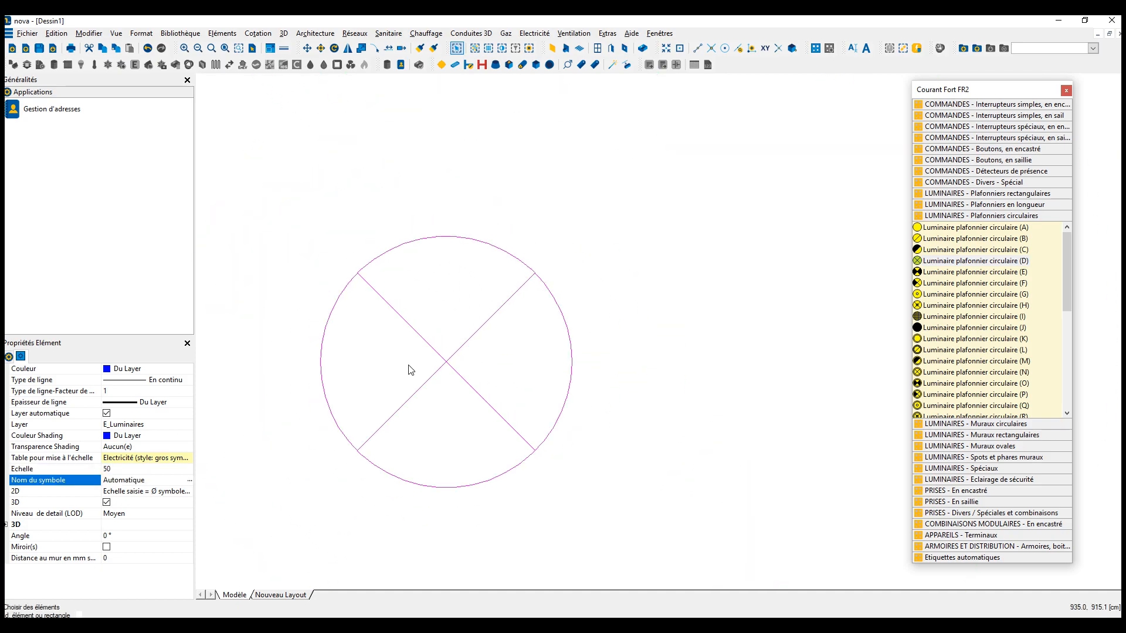
key("Escape")
- Measure the diameter of the enlarged ceiling luminaire symbol in the room
scroll(412, 372, "down", 1)
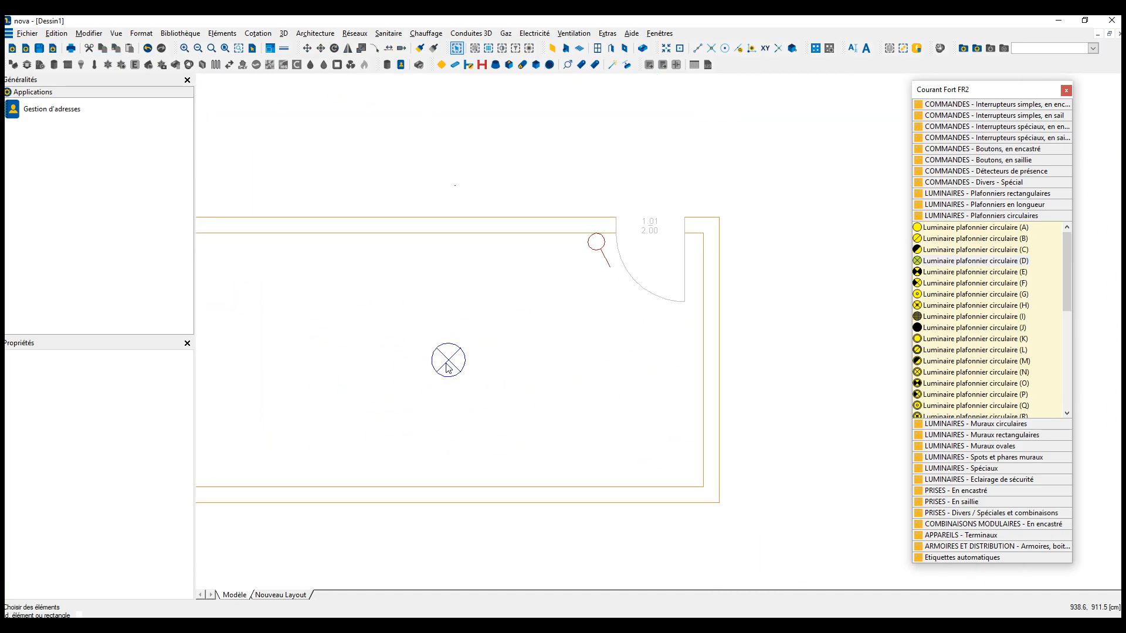
key("m")
left_click(432, 359)
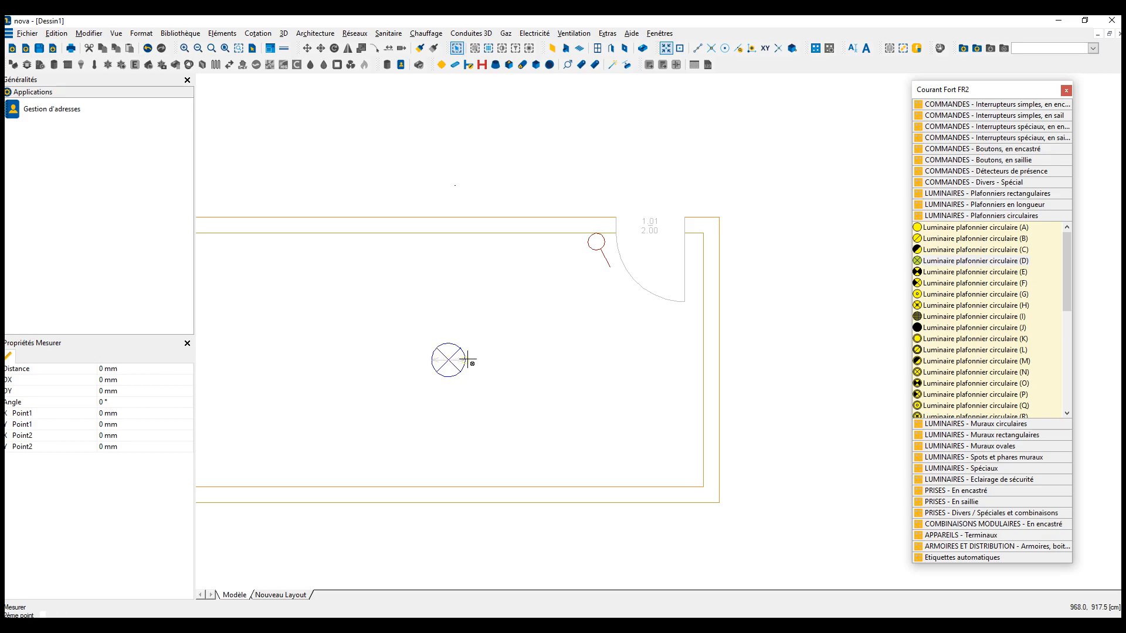
left_click(467, 360)
scroll(449, 359, "up", 2)
scroll(449, 359, "down", 2)
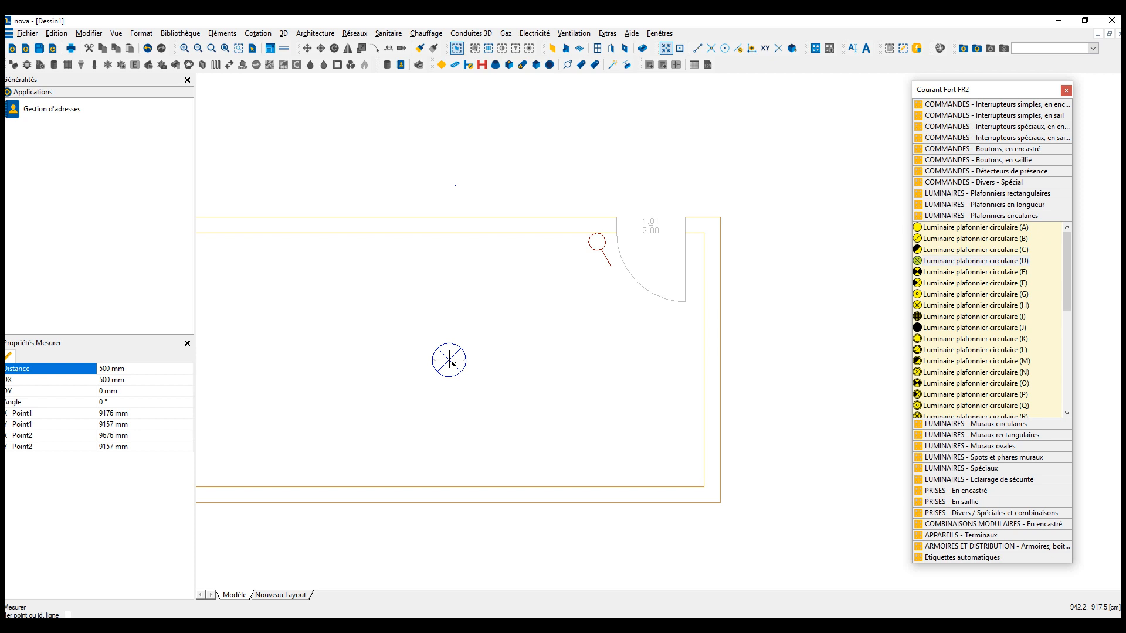
key("Escape")
- Check the scale (Echelle) entry in the ceiling luminaire's properties and deselect the luminaire
left_click(455, 377)
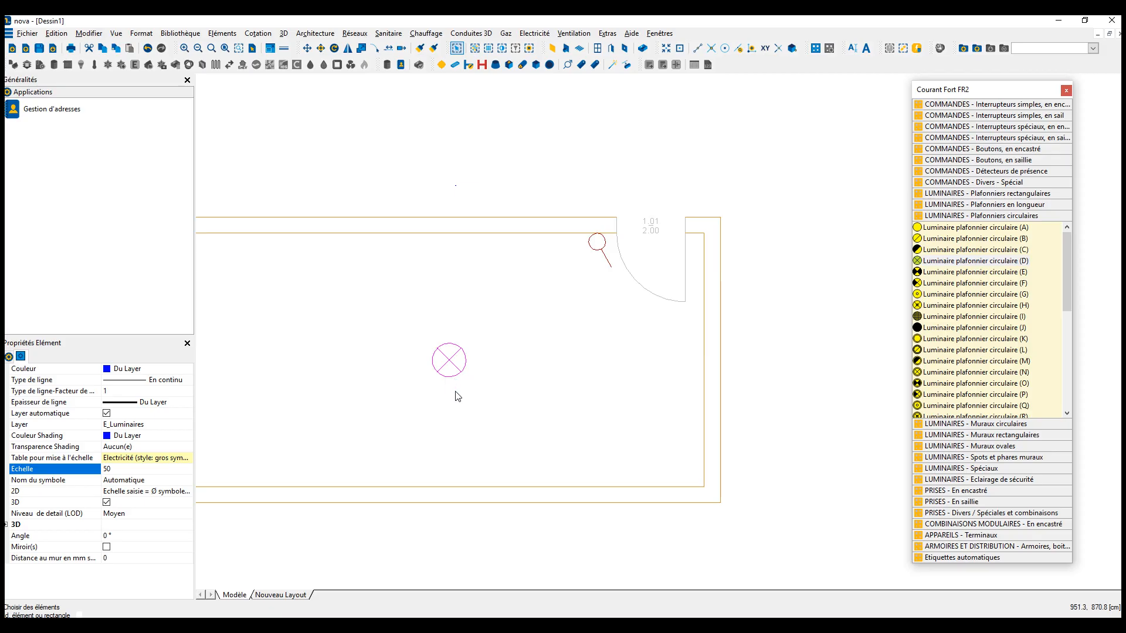
key("Escape")
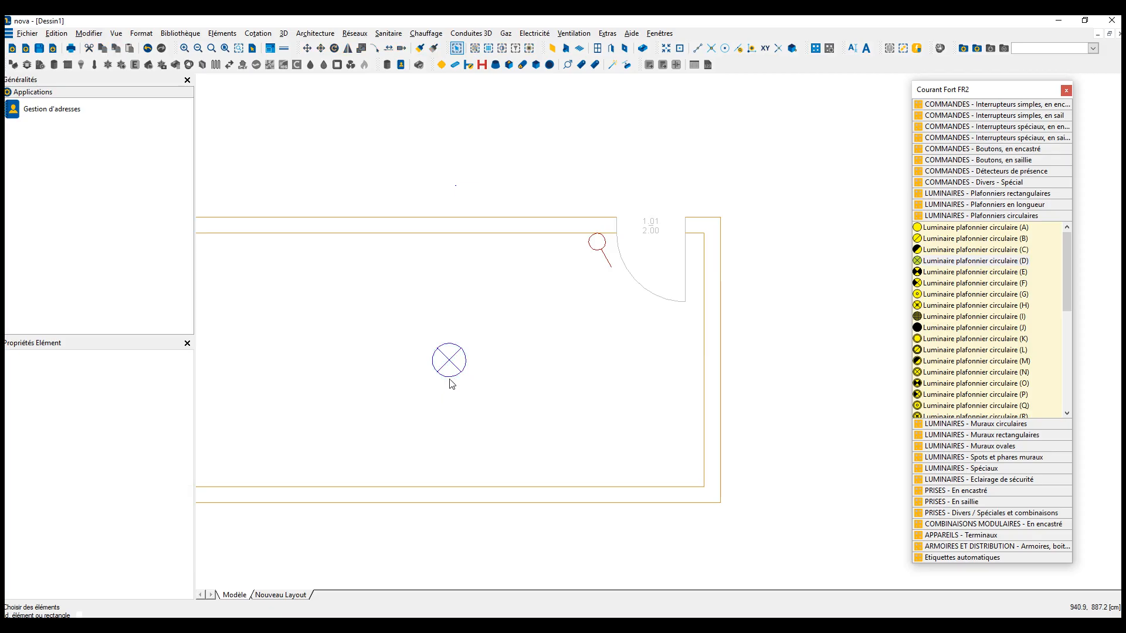
left_click(451, 378)
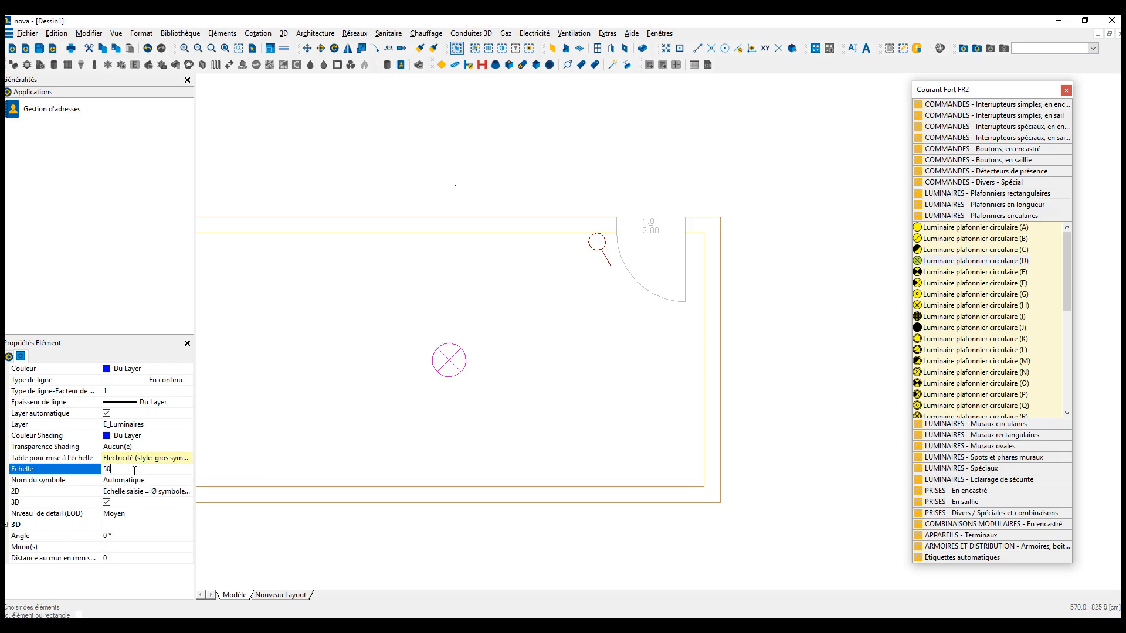
left_click(543, 433)
- Check the scale and sheet format in the drawing format settings and close them without changes
scroll(506, 405, "down", 1)
middle_click_drag(485, 405, 553, 366)
scroll(543, 367, "down", 1)
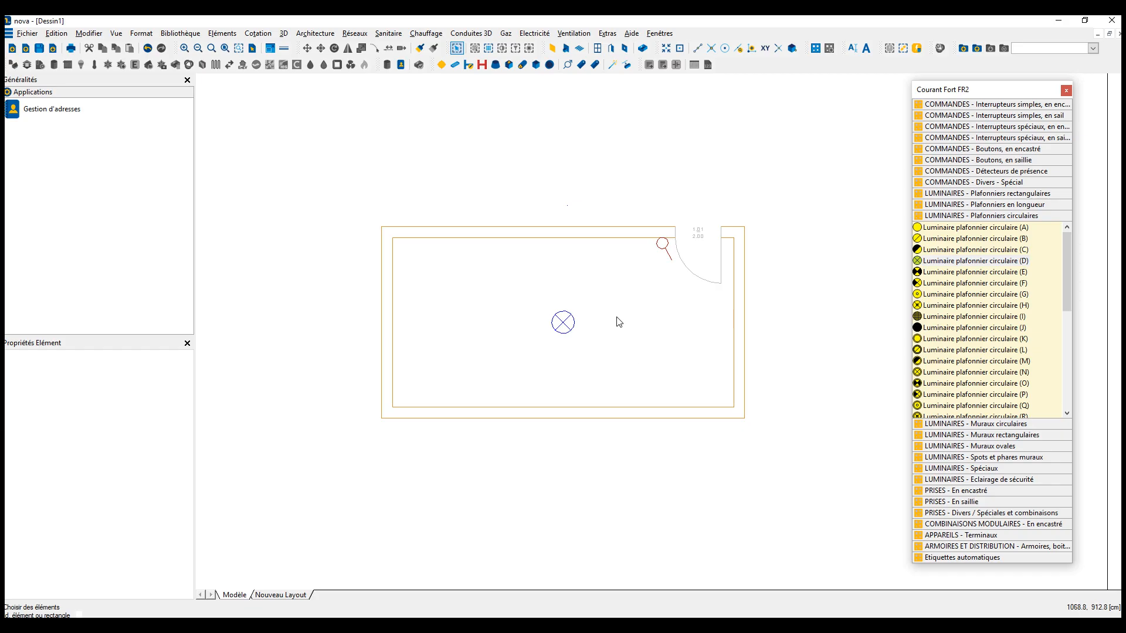
scroll(610, 310, "down", 3)
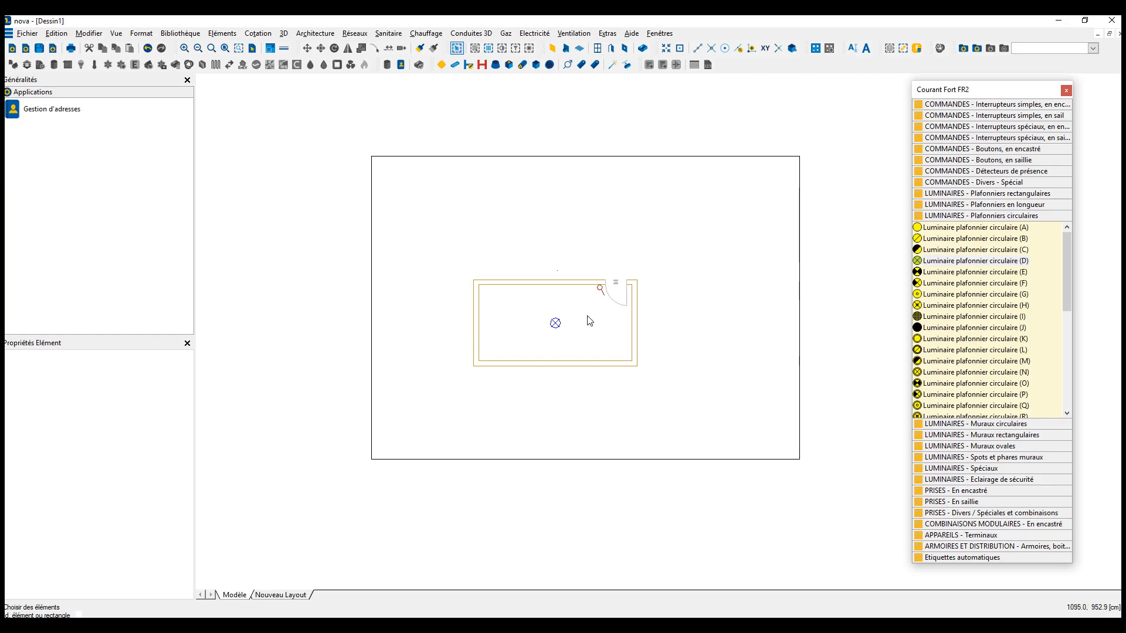
right_click(298, 229)
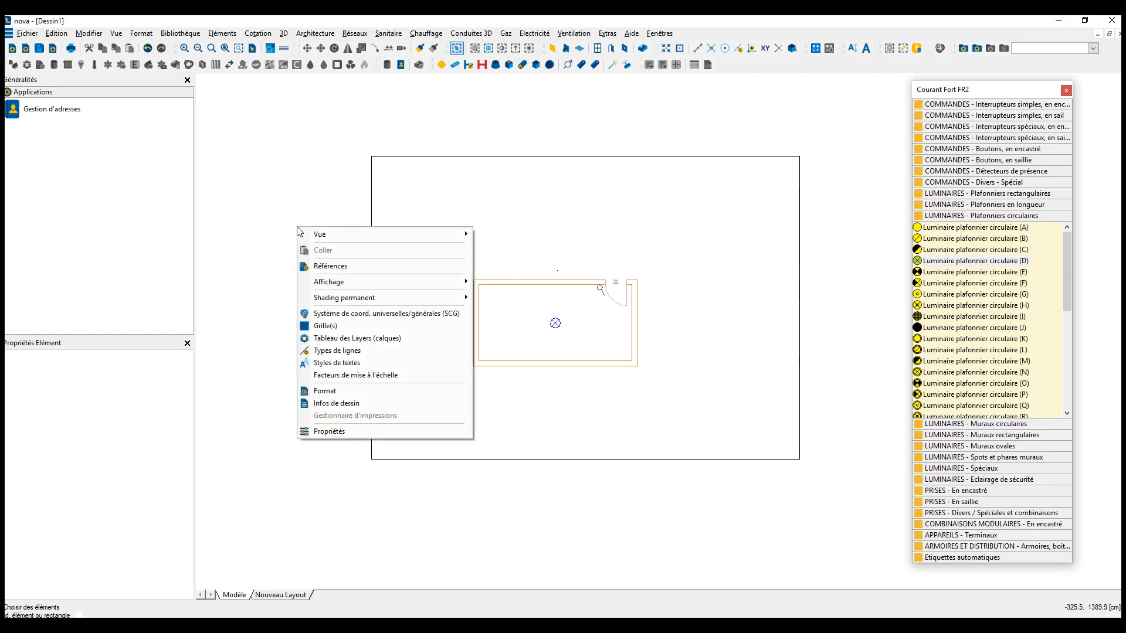
left_click(326, 391)
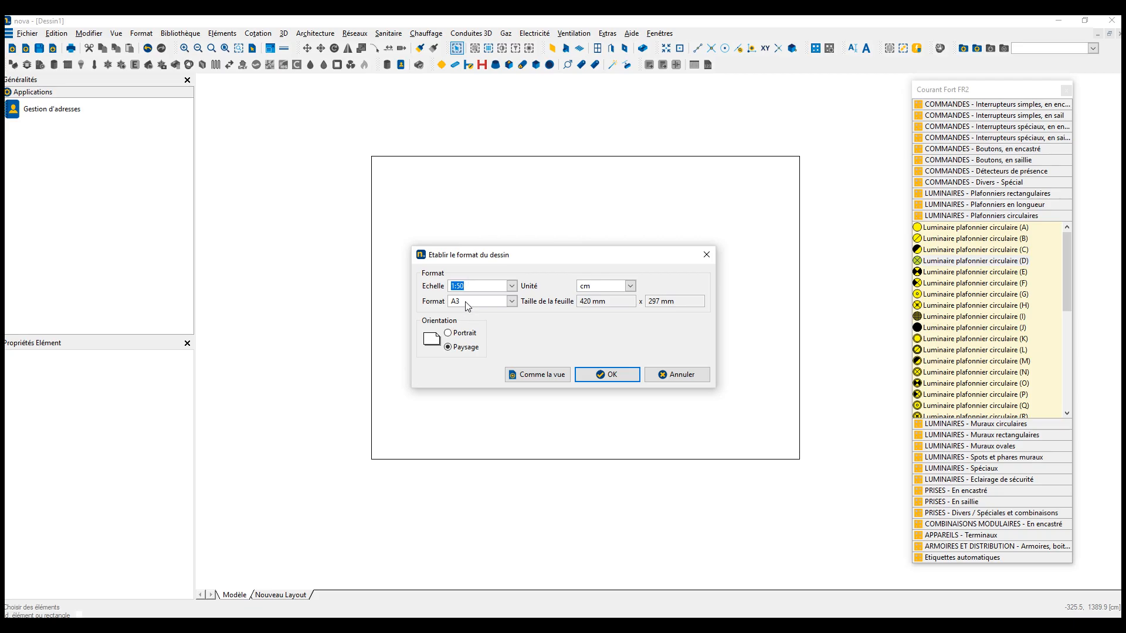
key("Tab")
left_click(466, 284)
left_click(706, 256)
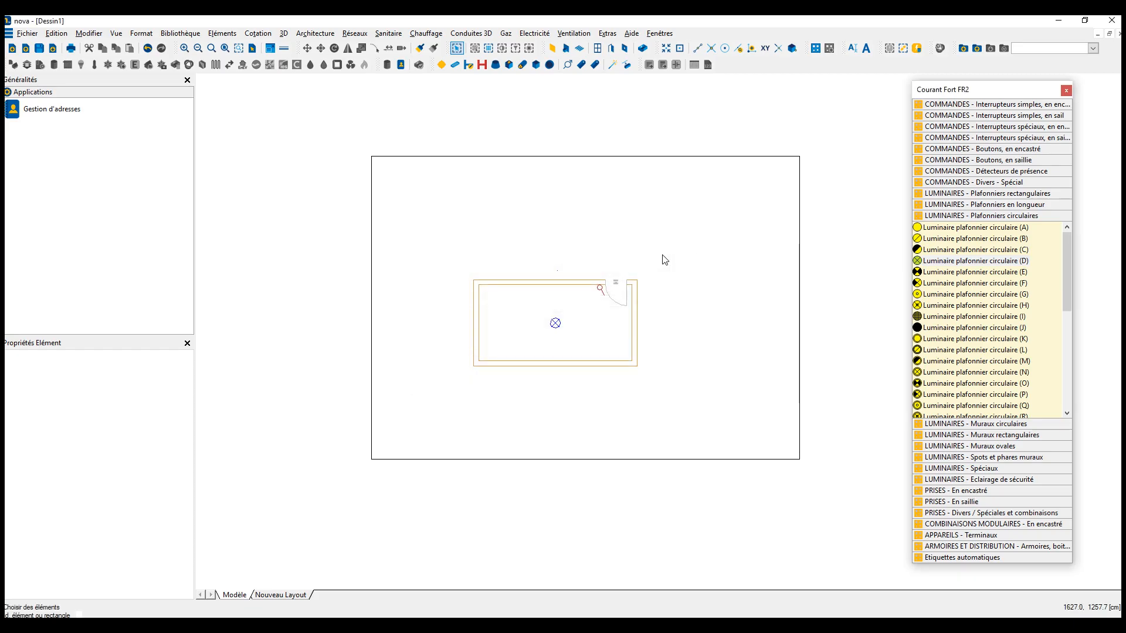
- Change the drawing's scale to 1:100 in the format settings and position the new A3 sheet frame around the room
scroll(604, 268, "down", 1)
middle_click_drag(606, 270, 558, 314)
scroll(557, 316, "up", 2)
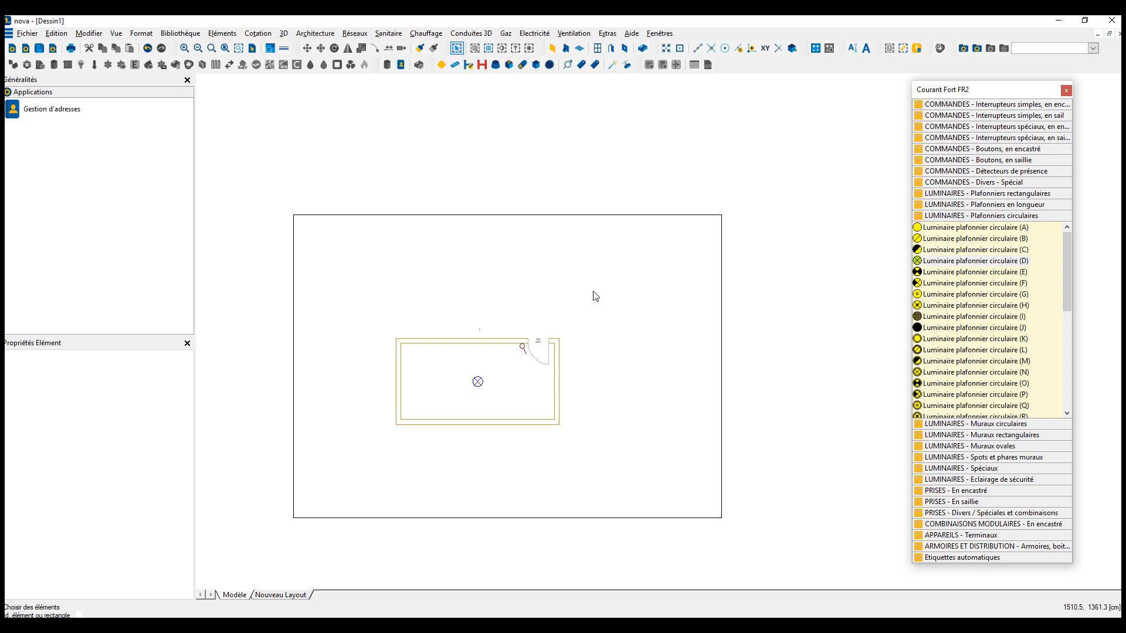
right_click(382, 140)
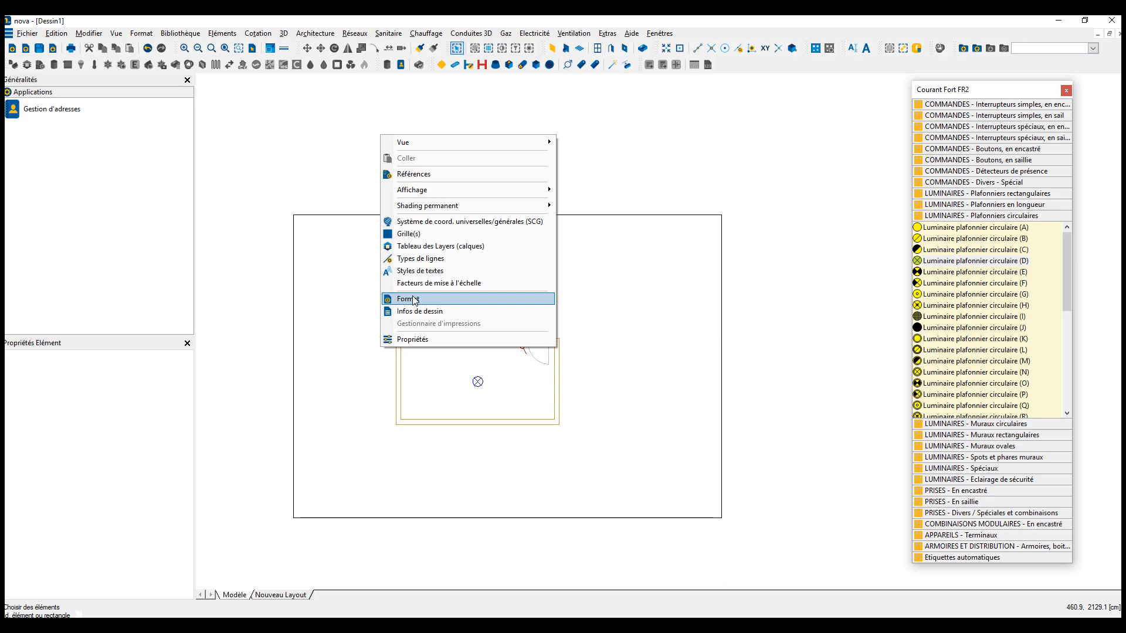
left_click(412, 296)
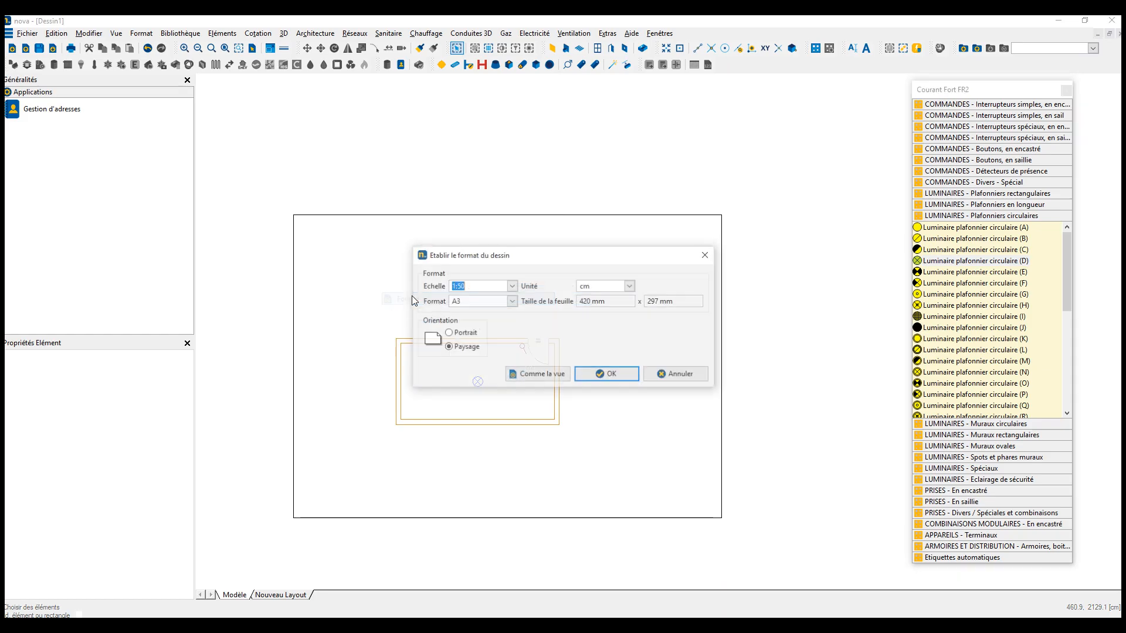
left_click(511, 286)
left_click(469, 346)
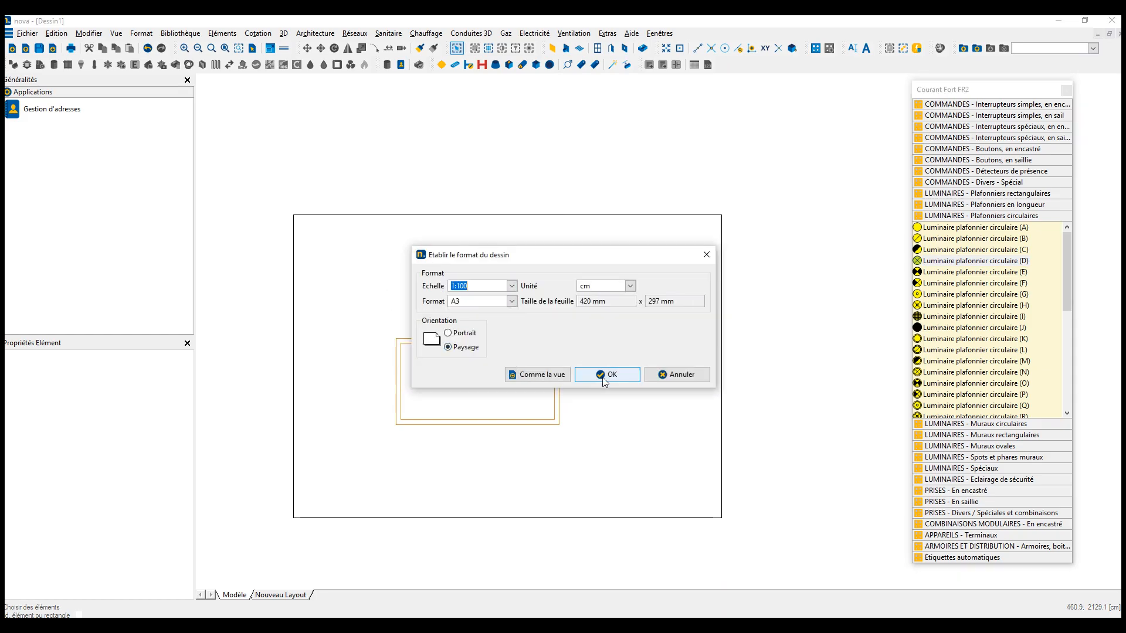
left_click(607, 375)
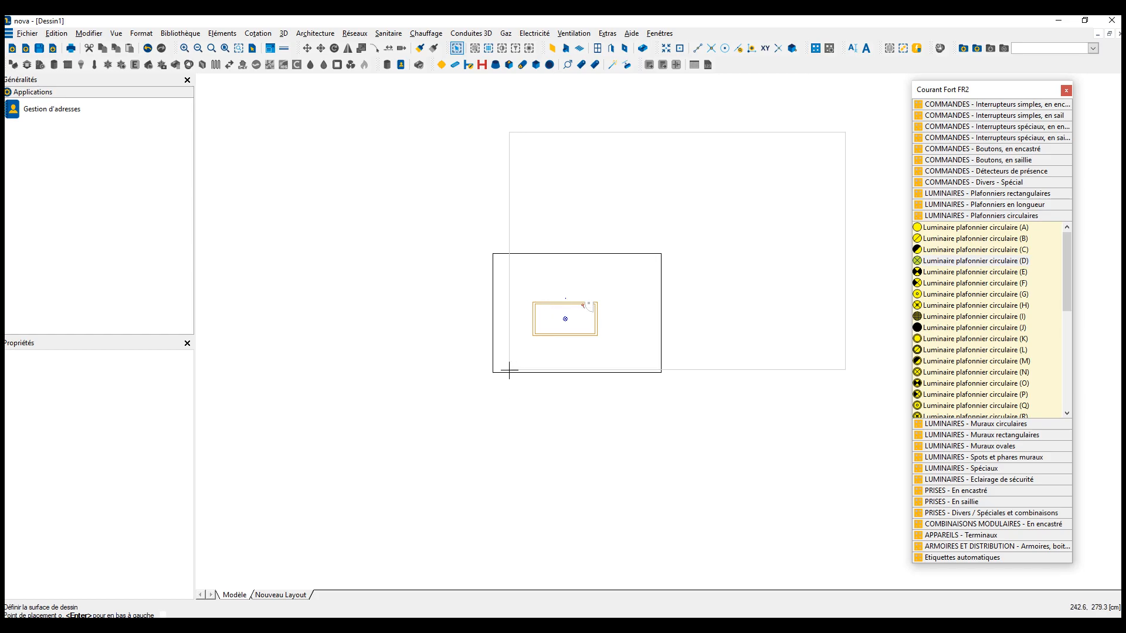
left_click(444, 410)
scroll(499, 280, "down", 2)
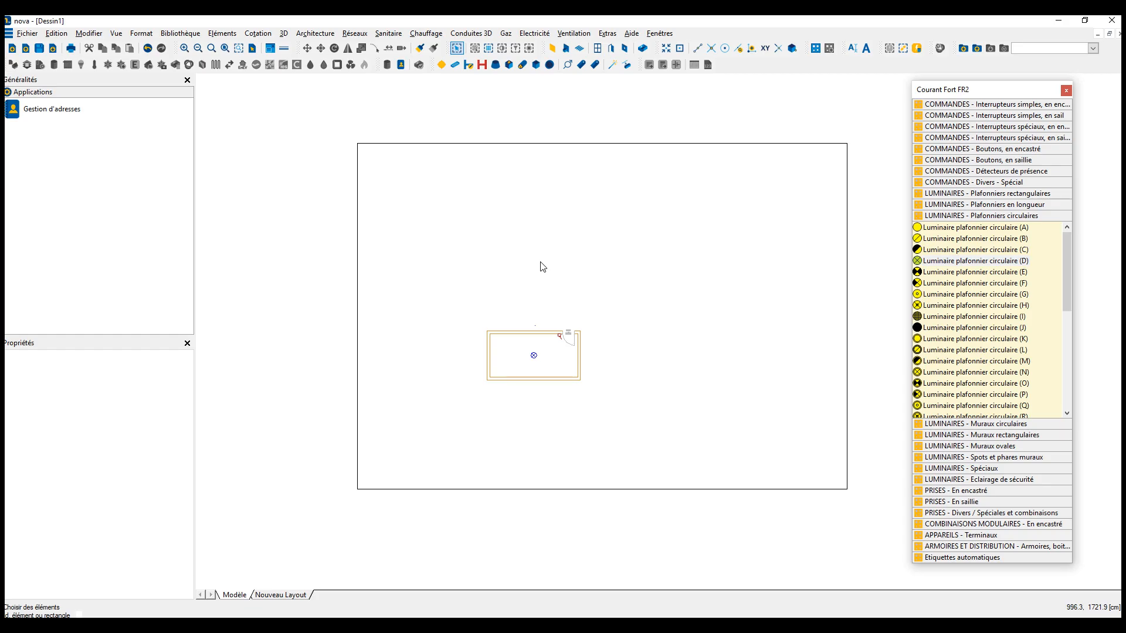
- Select Electricité (style: gros symboles) as the scaling table for Installations électriques (V9 et plus) and open that table's factors
right_click(525, 235)
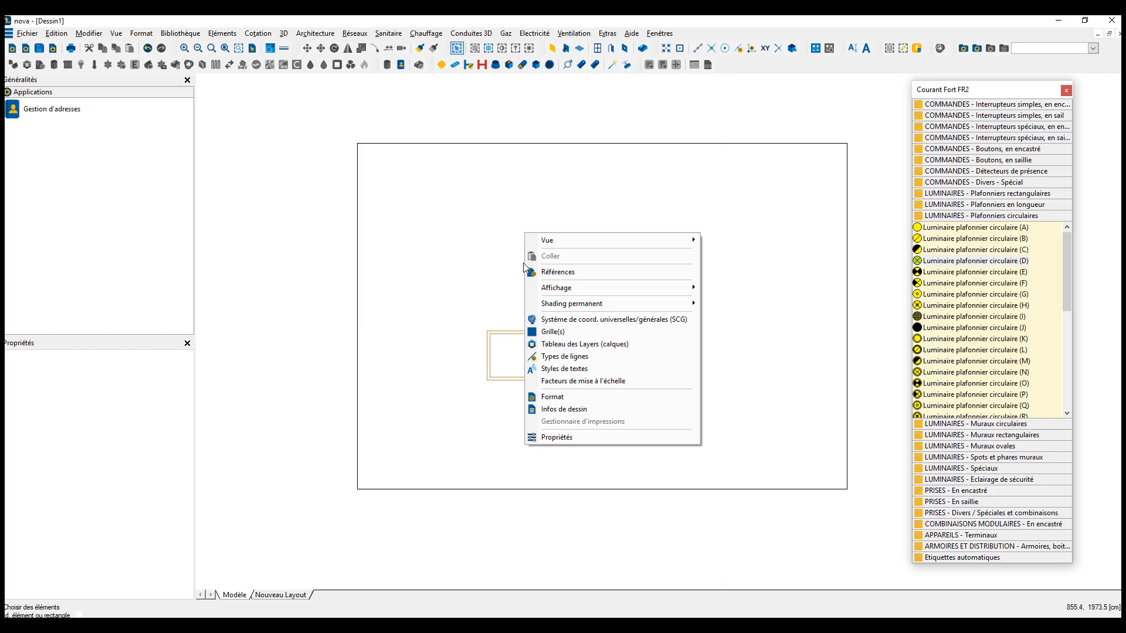
left_click(581, 381)
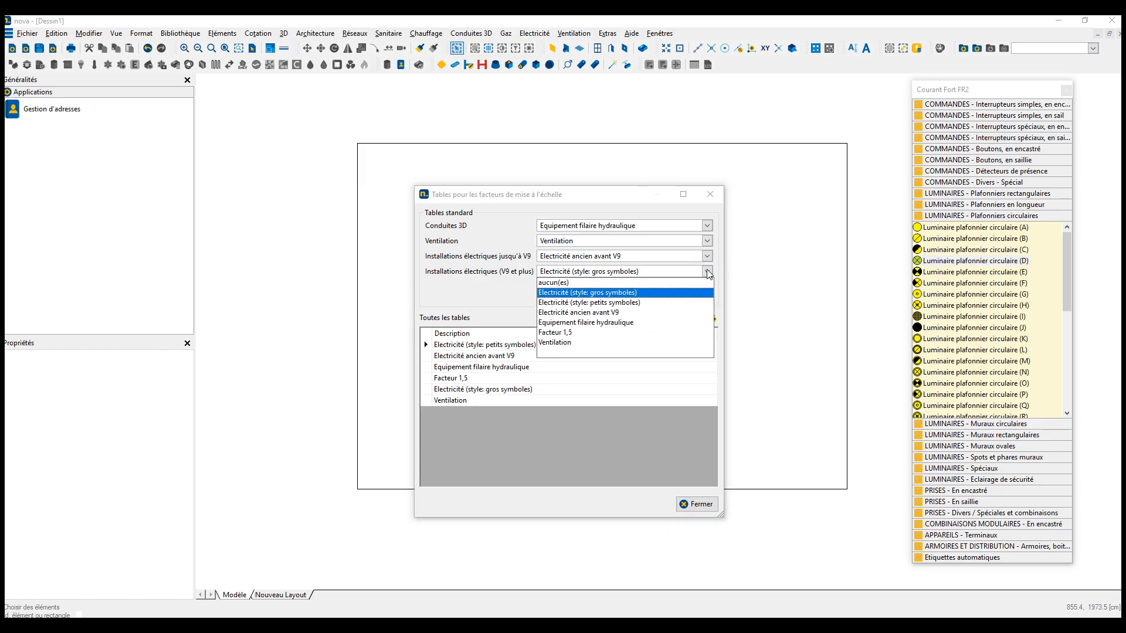
left_click(619, 293)
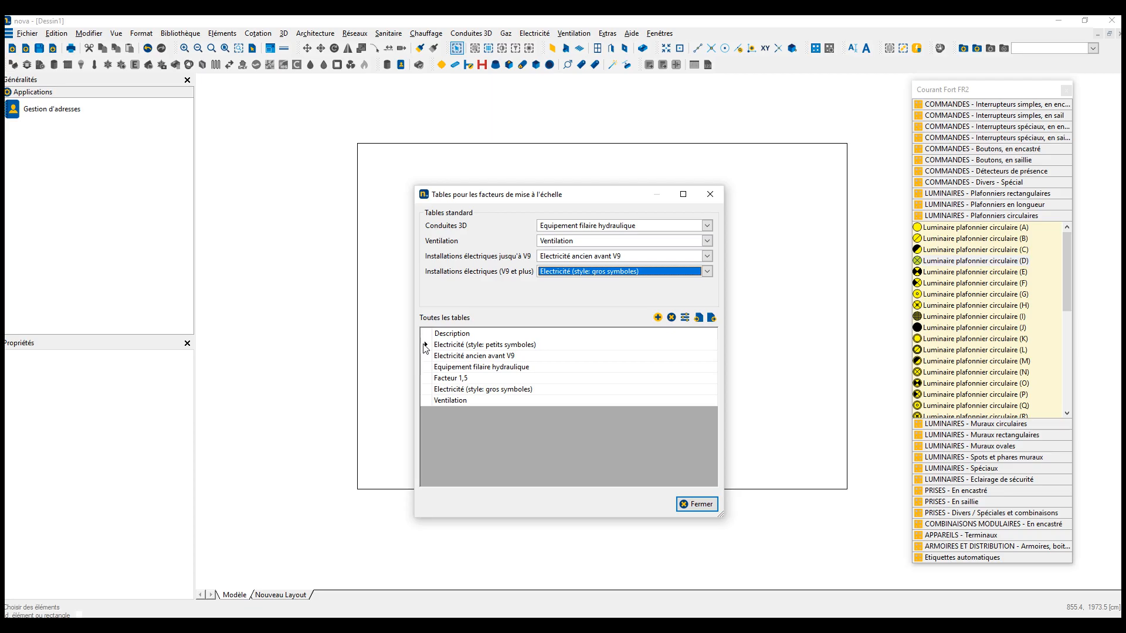
left_click(427, 389)
double_click(427, 390)
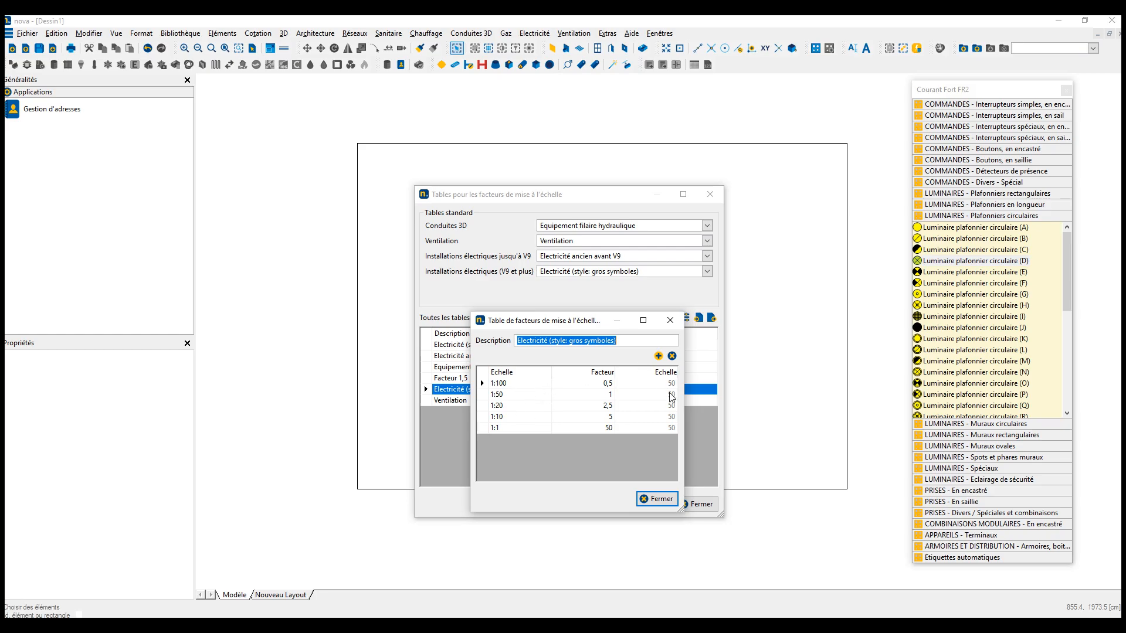
- Add a 1:200 entry with factor 0,5 to the Electricité (style: gros symboles) scaling table and close the table settings
left_click(658, 356)
left_click(509, 437)
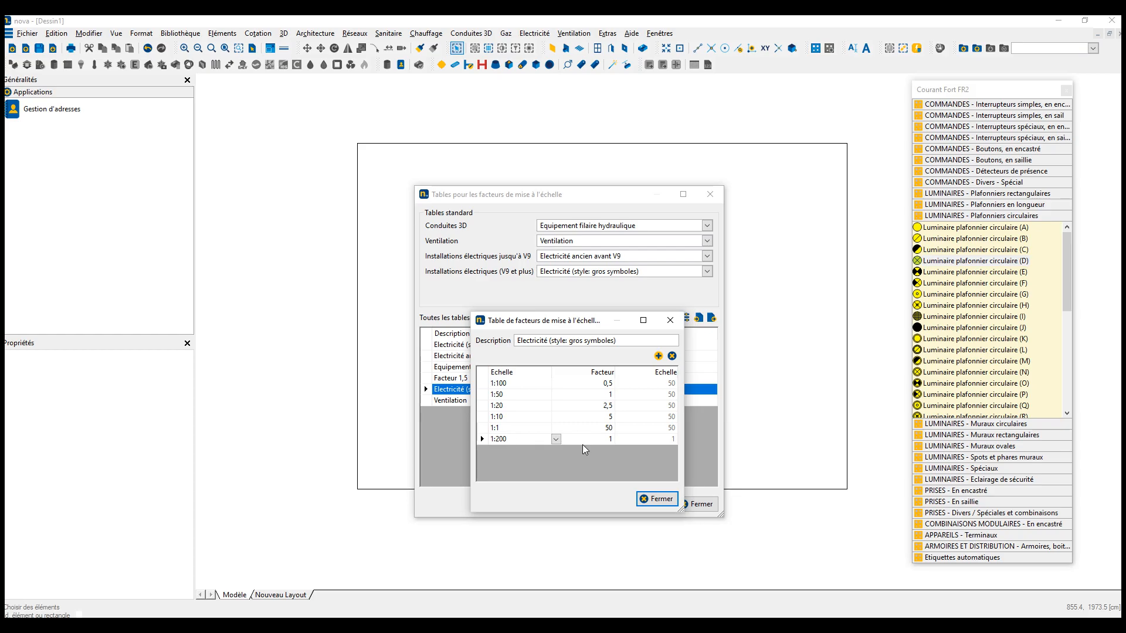
left_click(595, 438)
type("0,5")
left_click(603, 428)
left_click(659, 498)
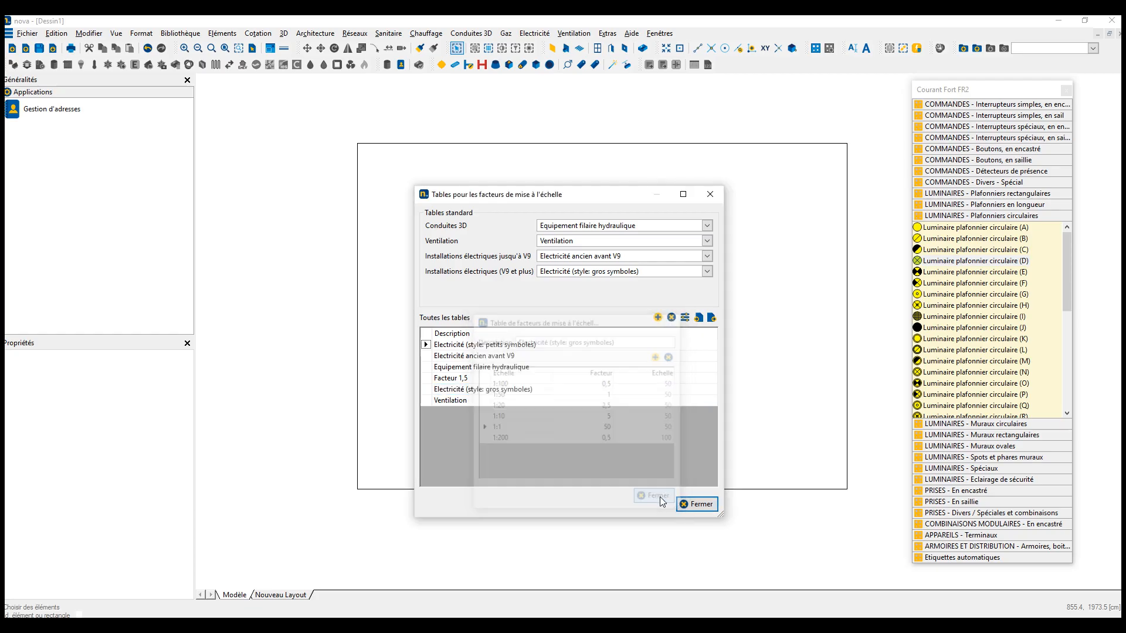
left_click(695, 506)
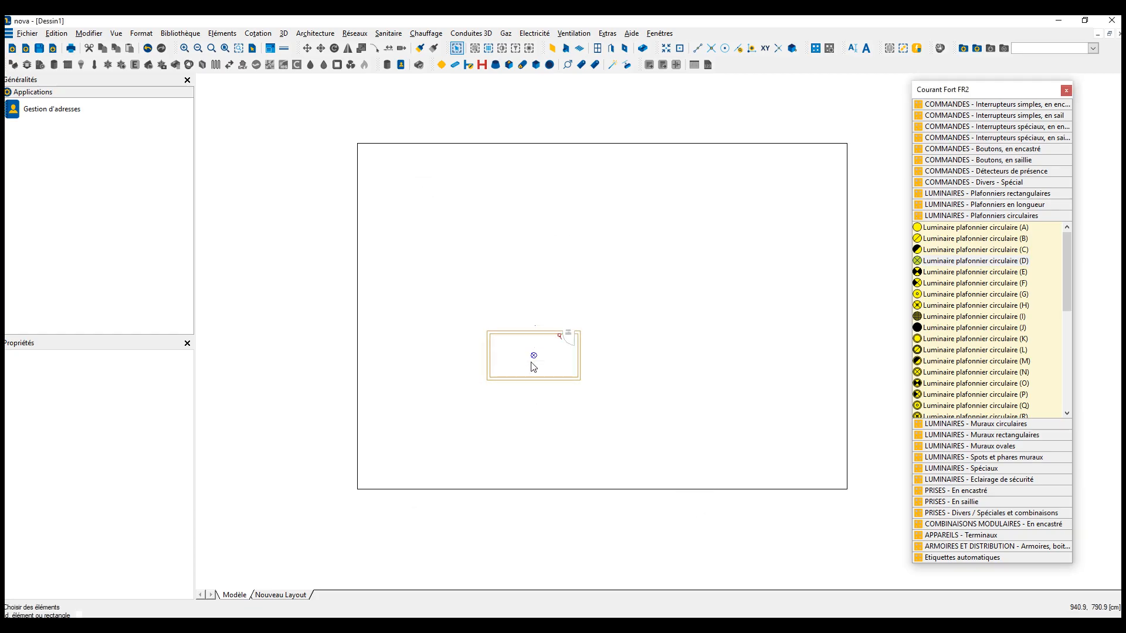
- Reset the ceiling luminaire's Echelle property to its standard value
left_click(562, 387)
left_click(114, 469)
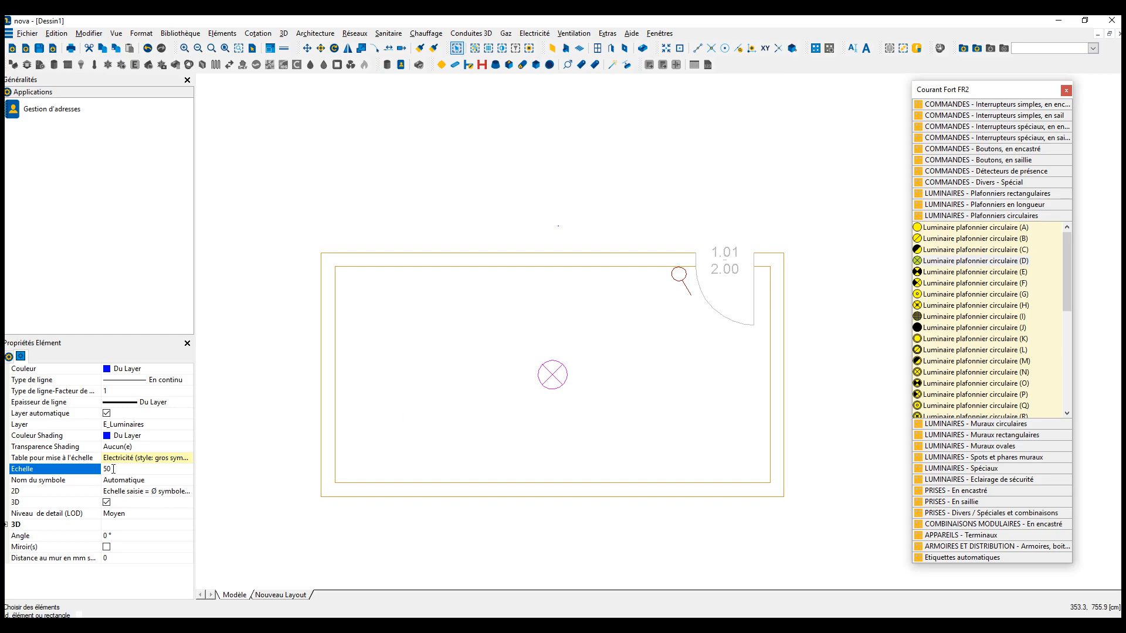
right_click(117, 468)
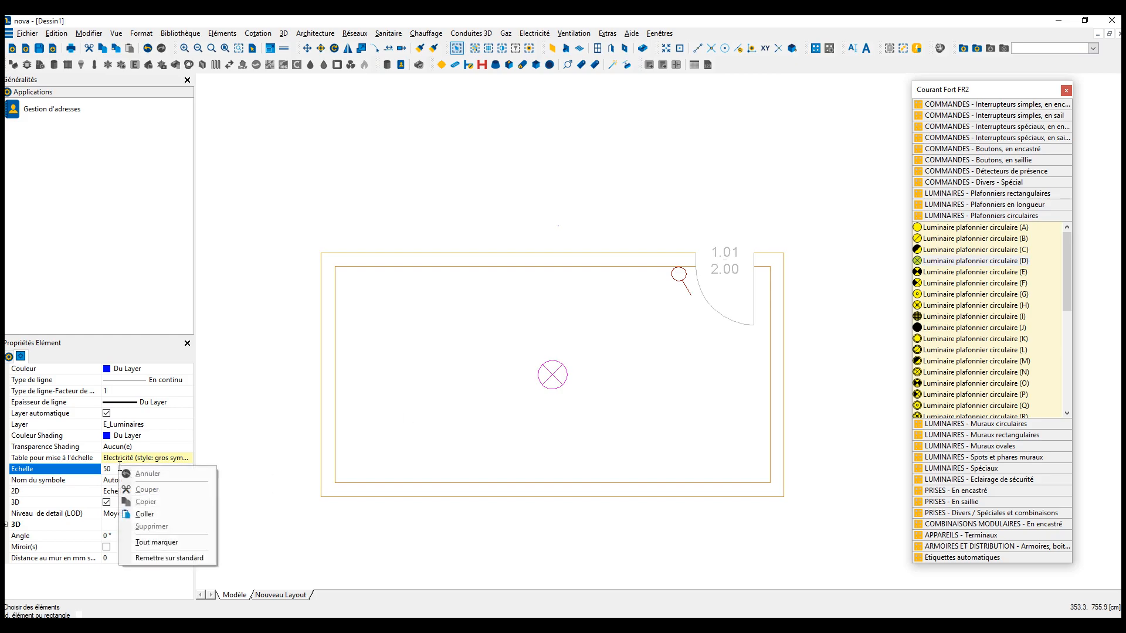
left_click(154, 559)
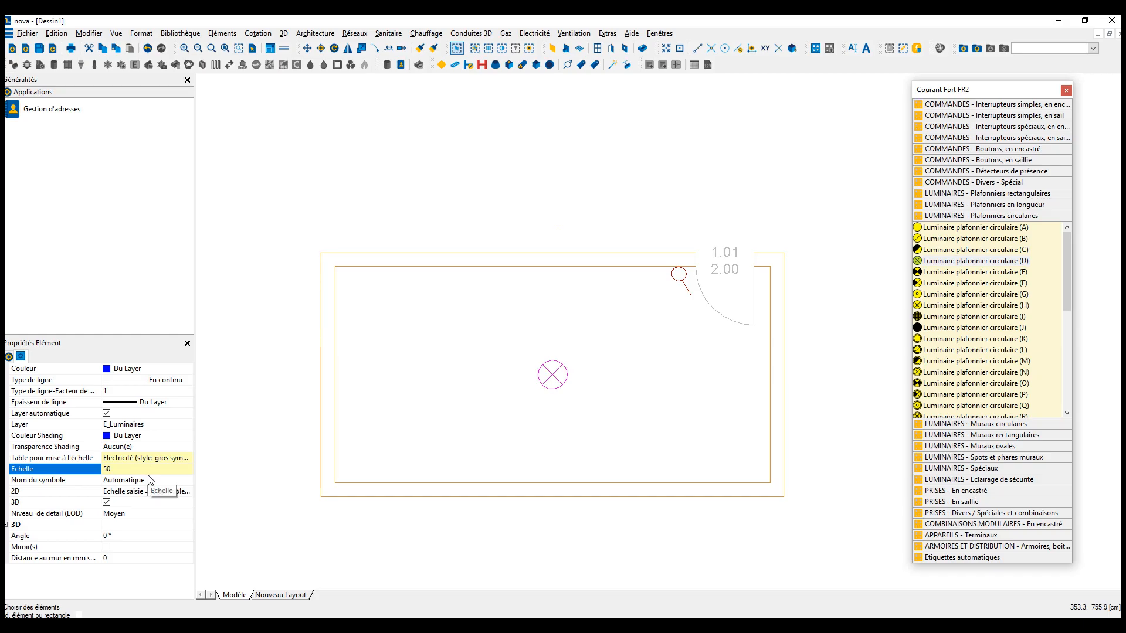
- Change the drawing's scale to 1:200 in the format settings, keeping A3 landscape, and position the sheet frame around the room
scroll(511, 186, "down", 3)
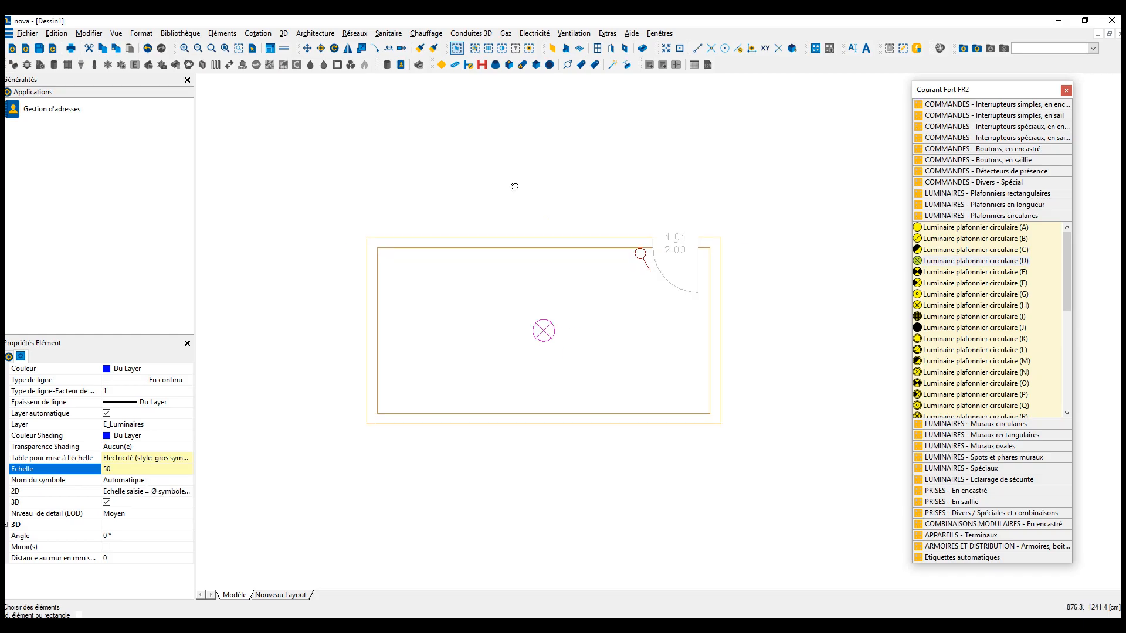
right_click(509, 176)
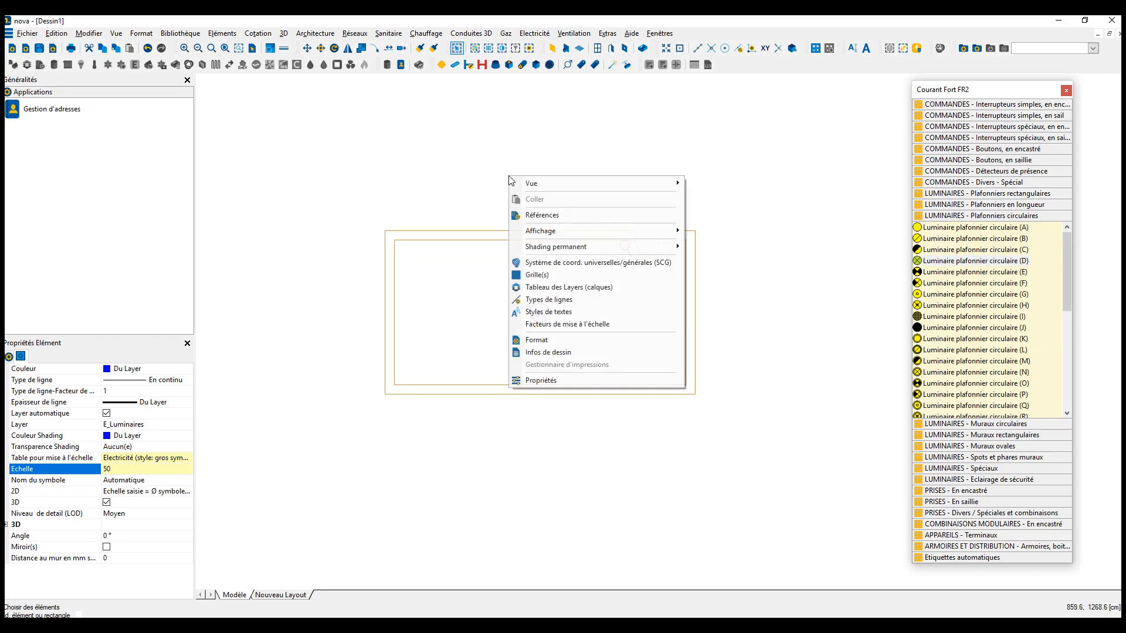
left_click(546, 341)
left_click(512, 285)
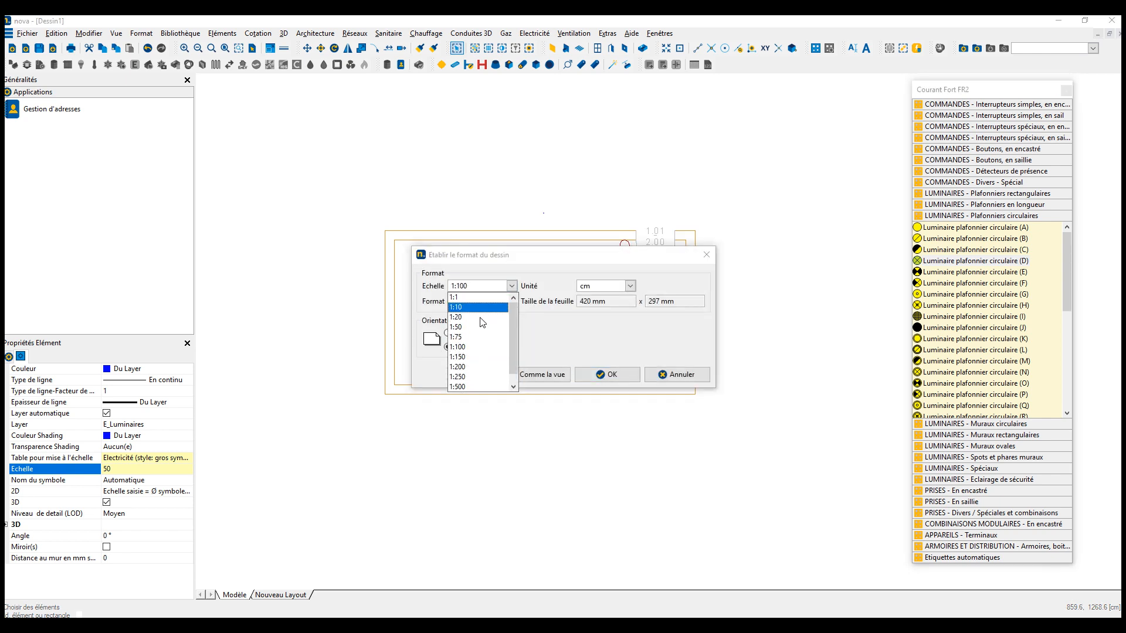
left_click(469, 366)
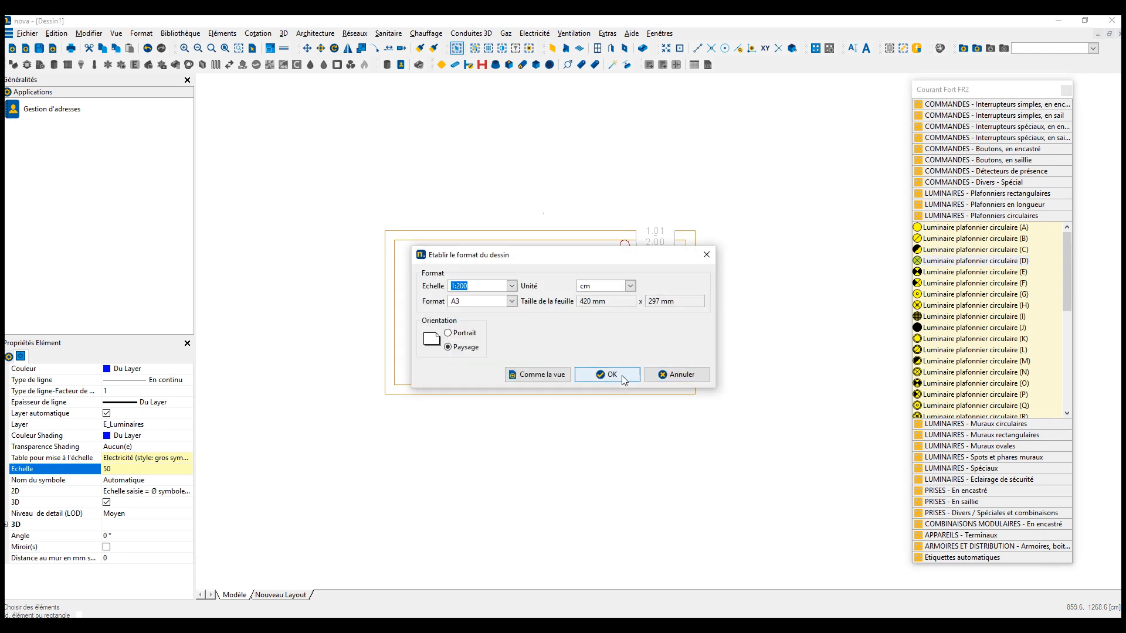
left_click(623, 378)
left_click(537, 390)
middle_click_drag(485, 425, 562, 310)
scroll(536, 341, "up", 10)
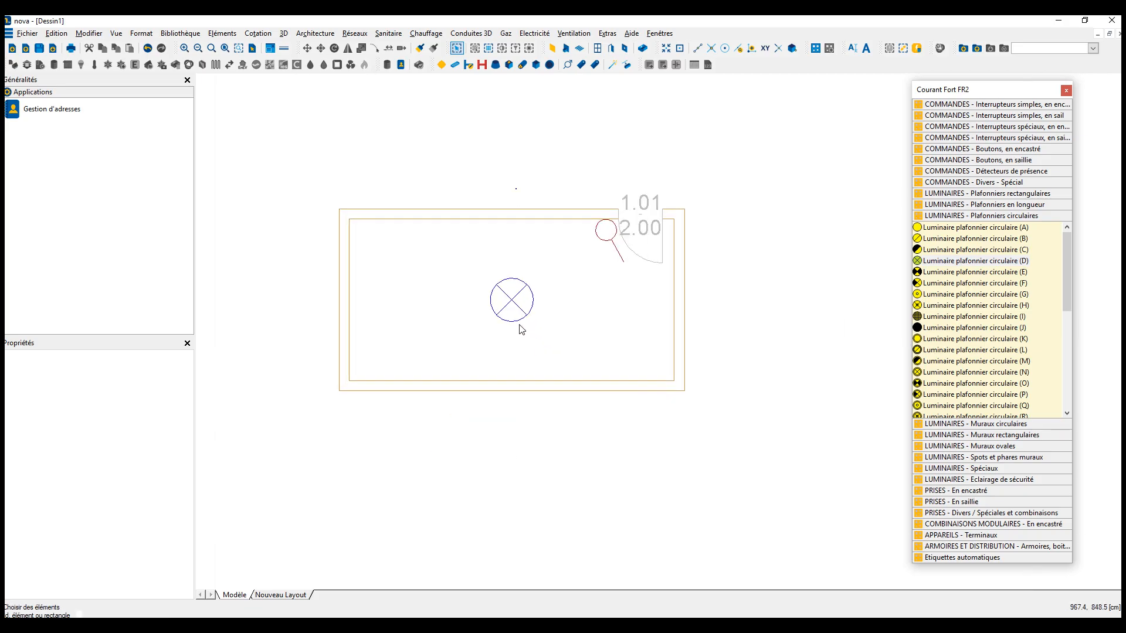
- Check the Echelle entries of the ceiling luminaire and the switch in their properties, then clear the selection
left_click(519, 325)
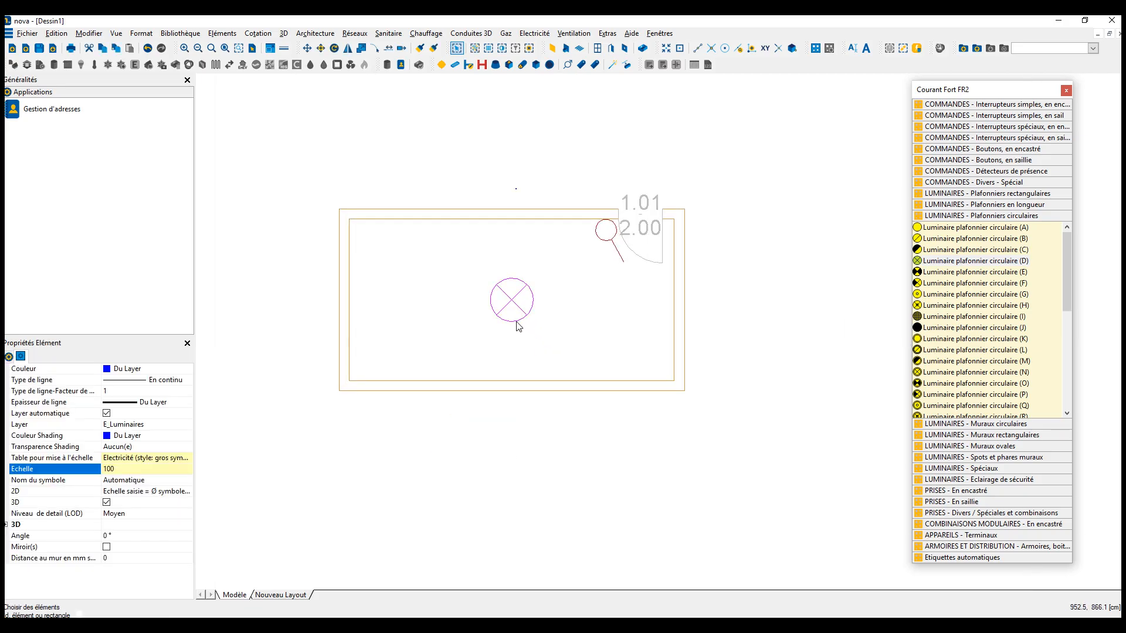
left_click(607, 247)
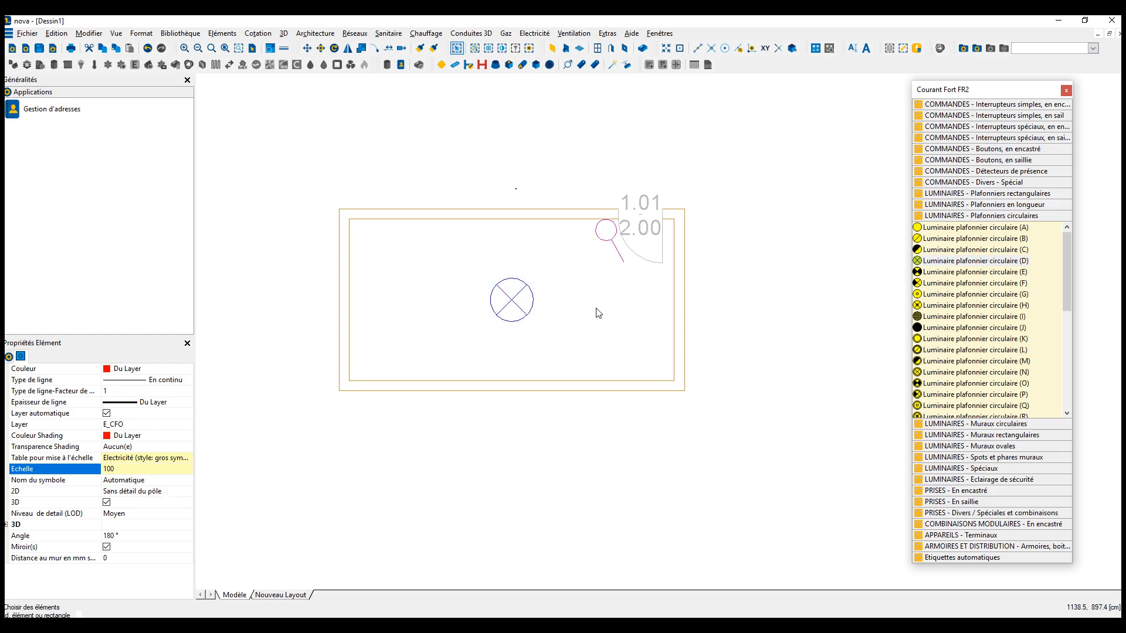
key("Escape")
- Measure the ceiling luminaire symbol's diameter horizontally across its circle
key("m")
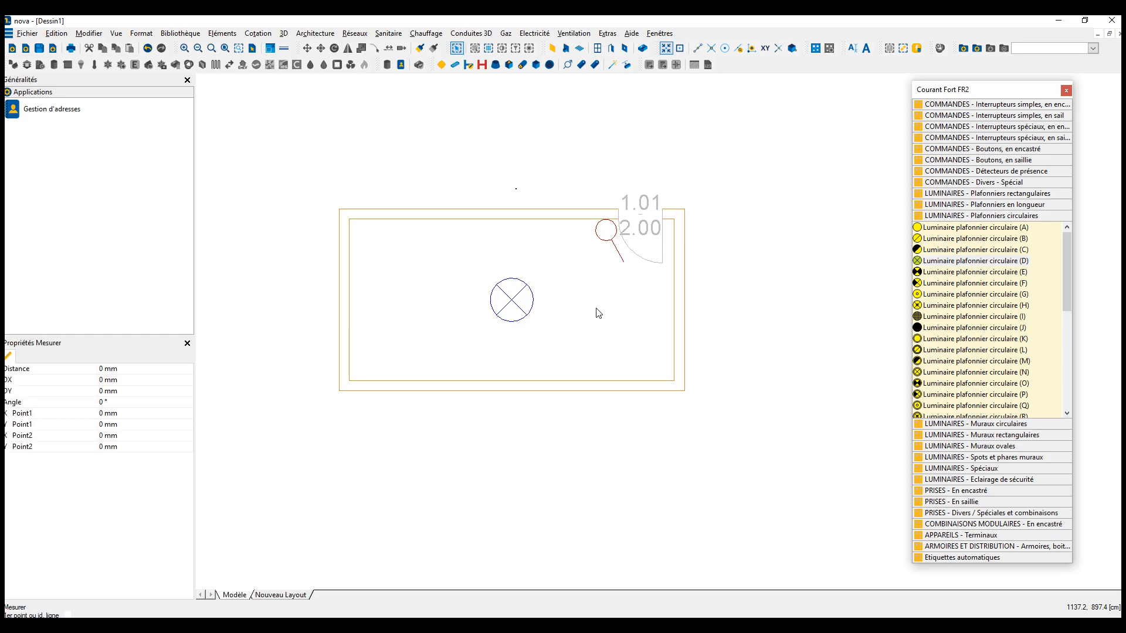
left_click(491, 301)
left_click(535, 300)
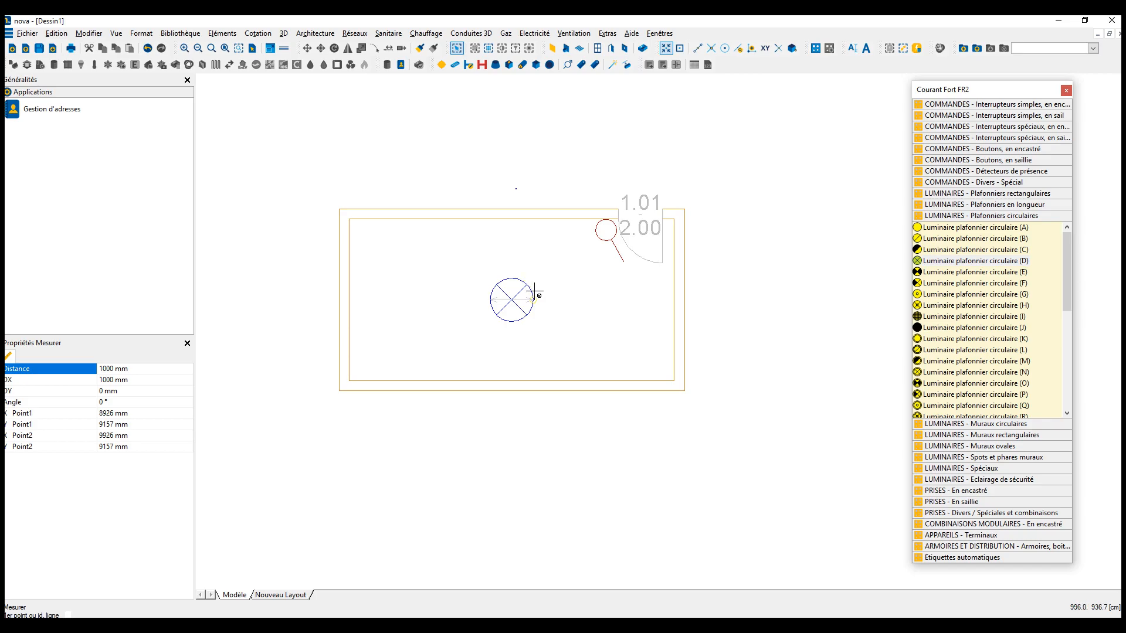
key("Escape")
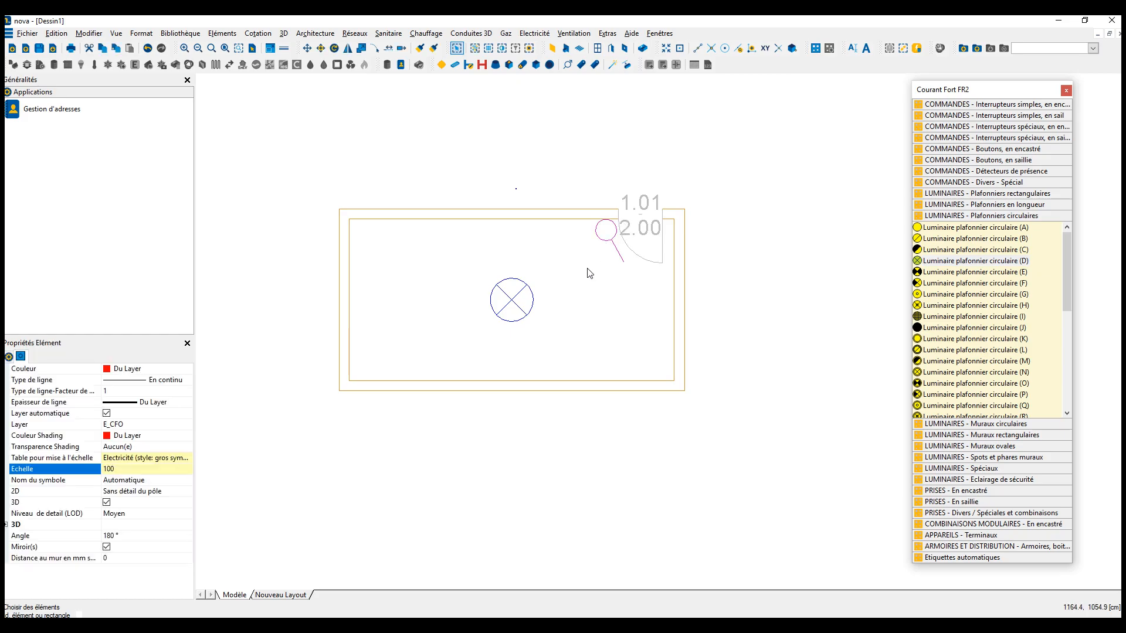
- Compare the luminaire's Echelle and scaling table properties with the standard tables in the scaling factor settings, leaving everything as is
left_click(535, 305)
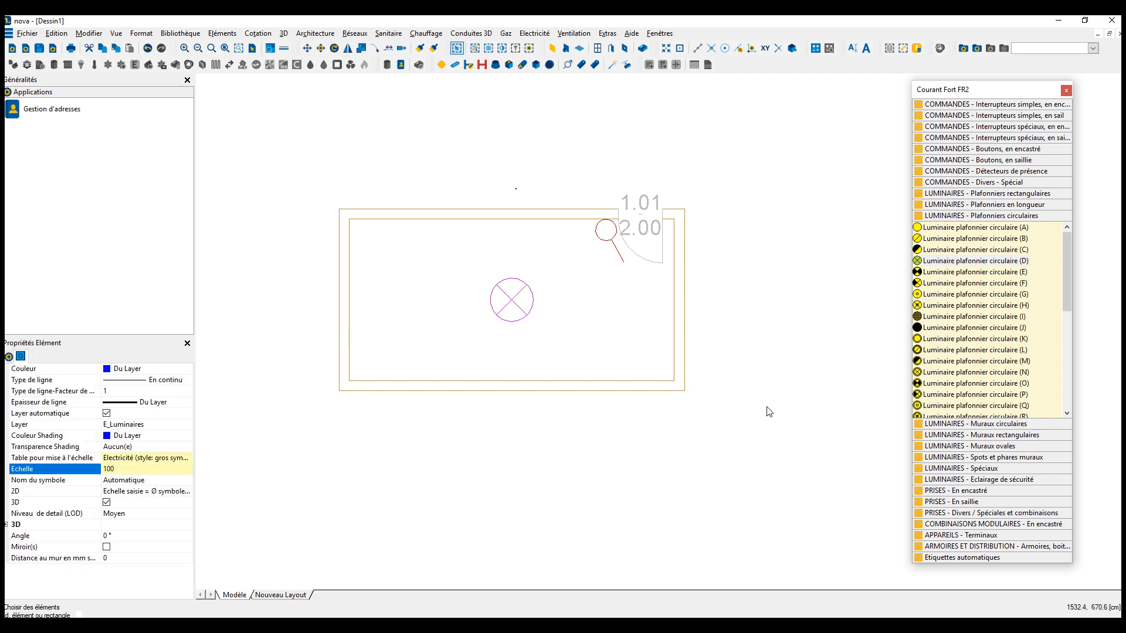
left_click(769, 426)
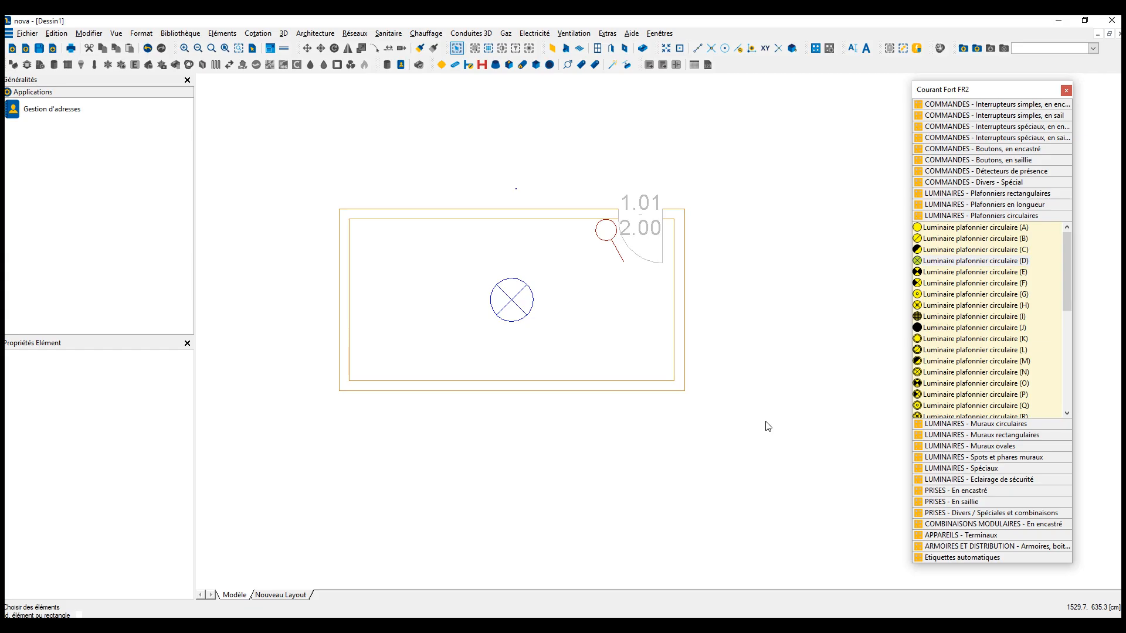
right_click(734, 267)
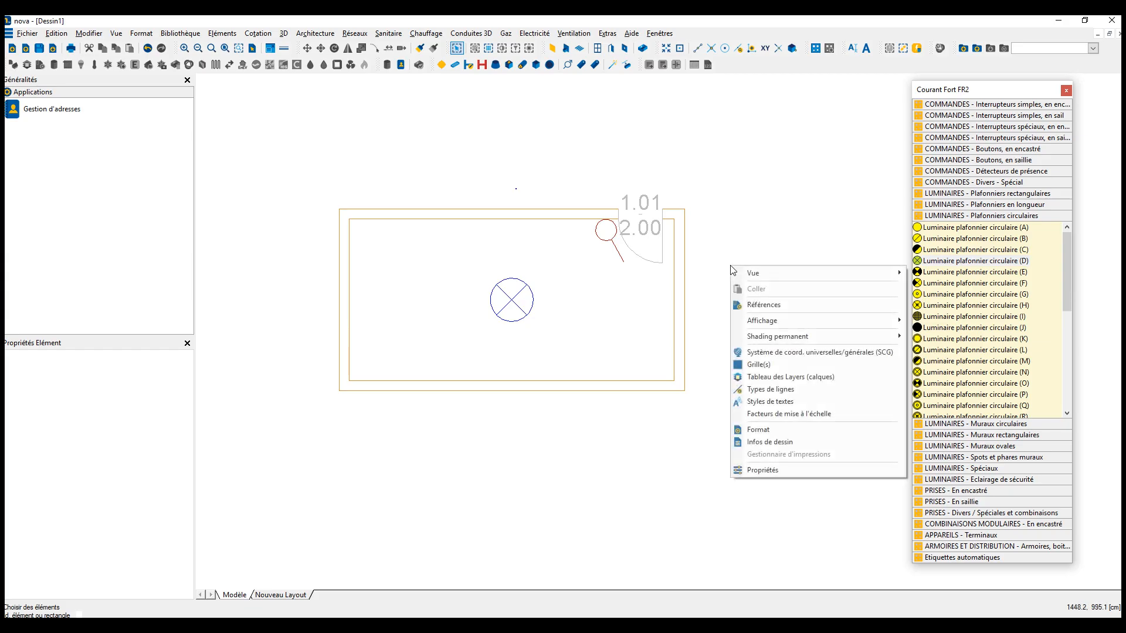
left_click(757, 414)
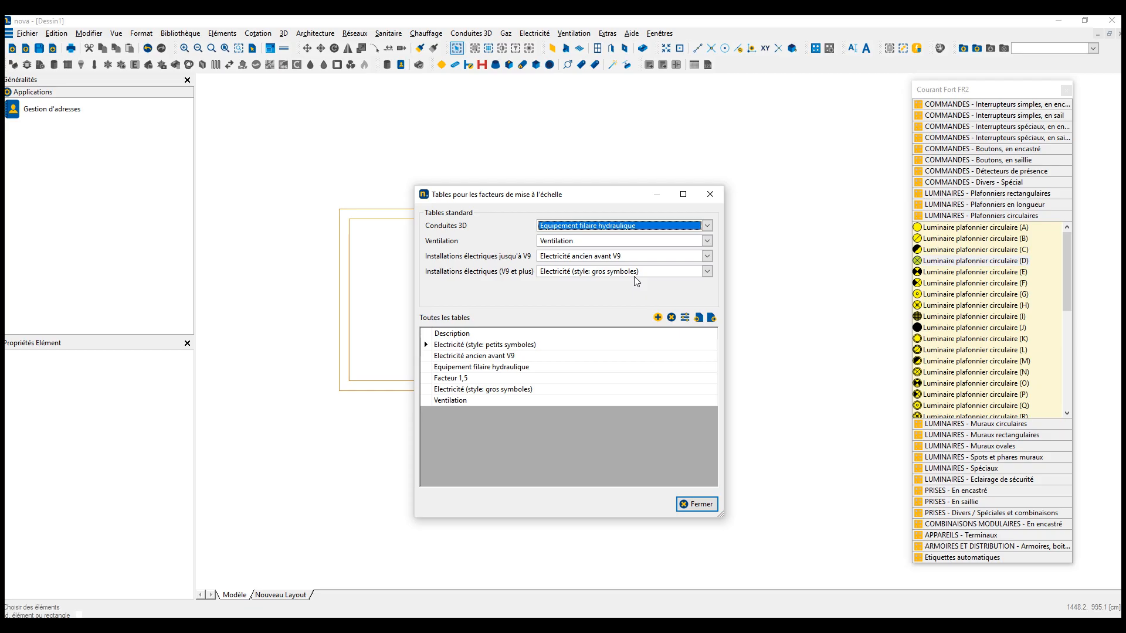
left_click(697, 504)
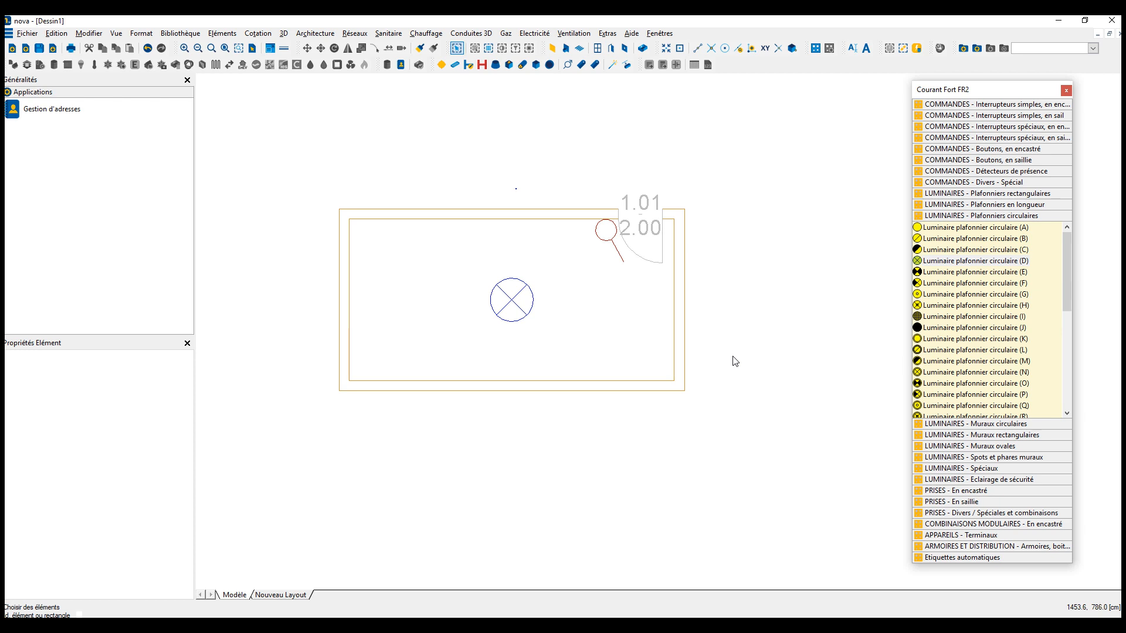
left_click(518, 326)
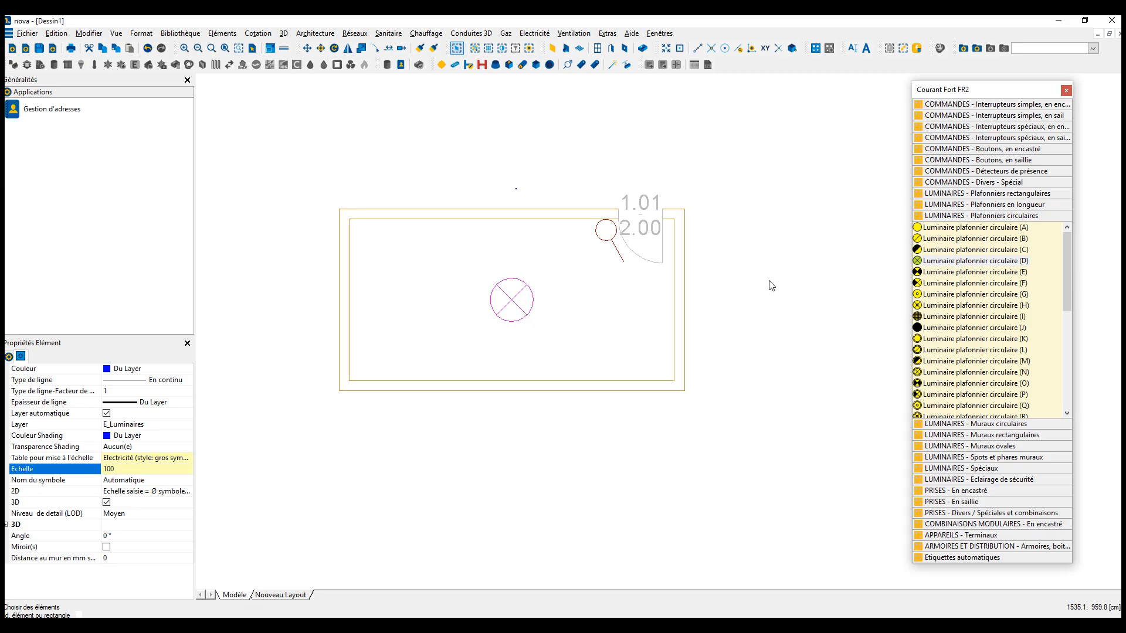
key("Escape")
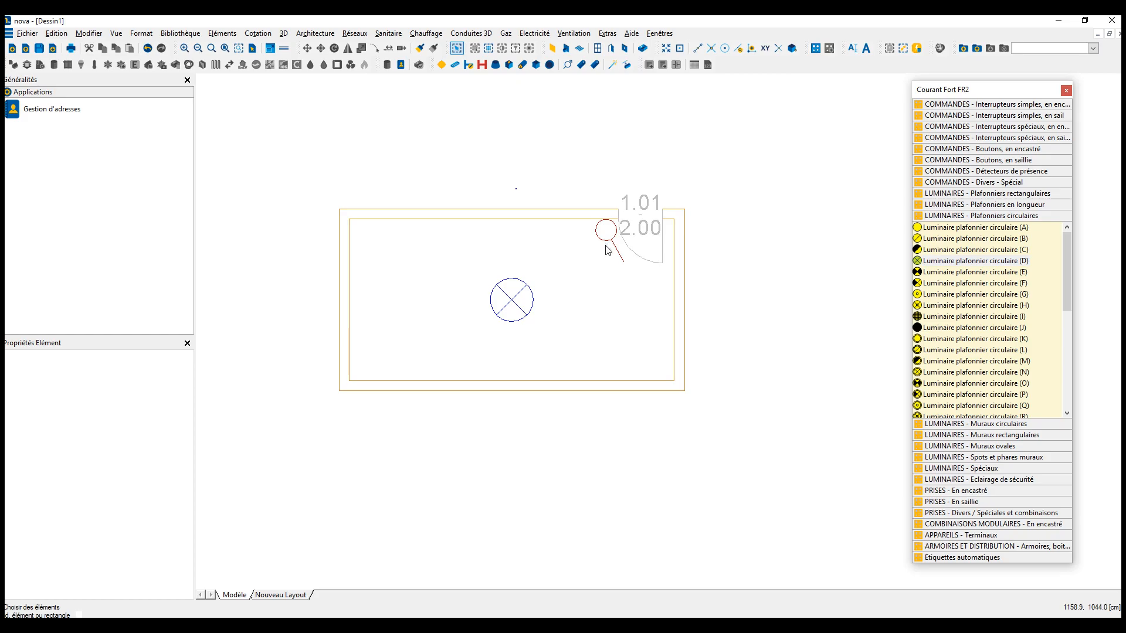
- Override the ceiling luminaire's Echelle property with 50
left_click(542, 302)
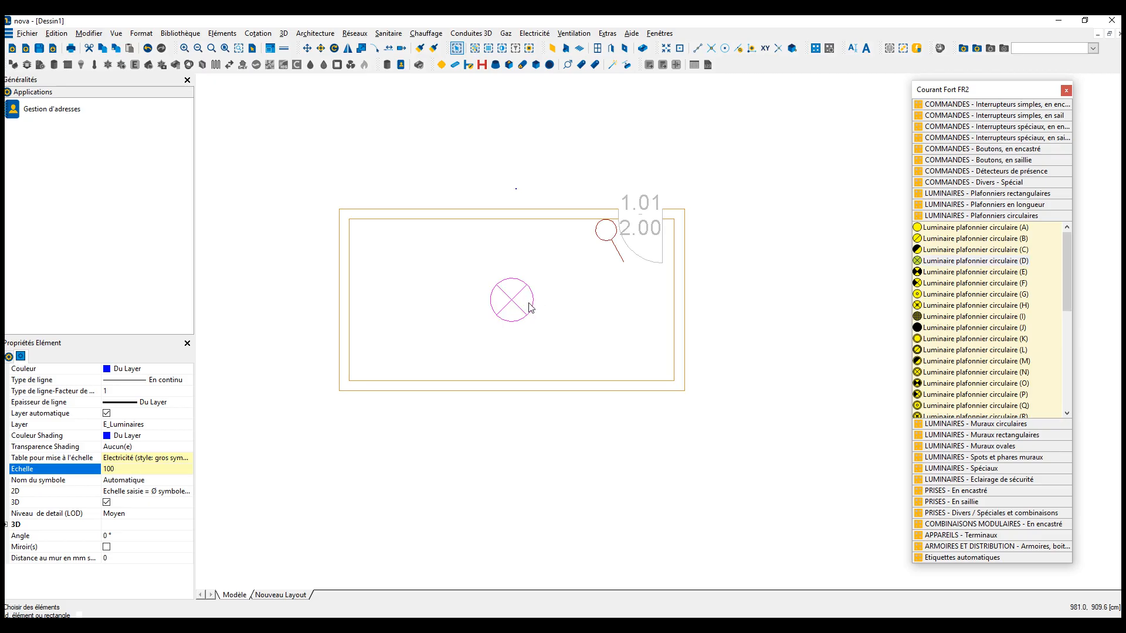
left_click_drag(128, 468, 44, 462)
type("50")
key("Return")
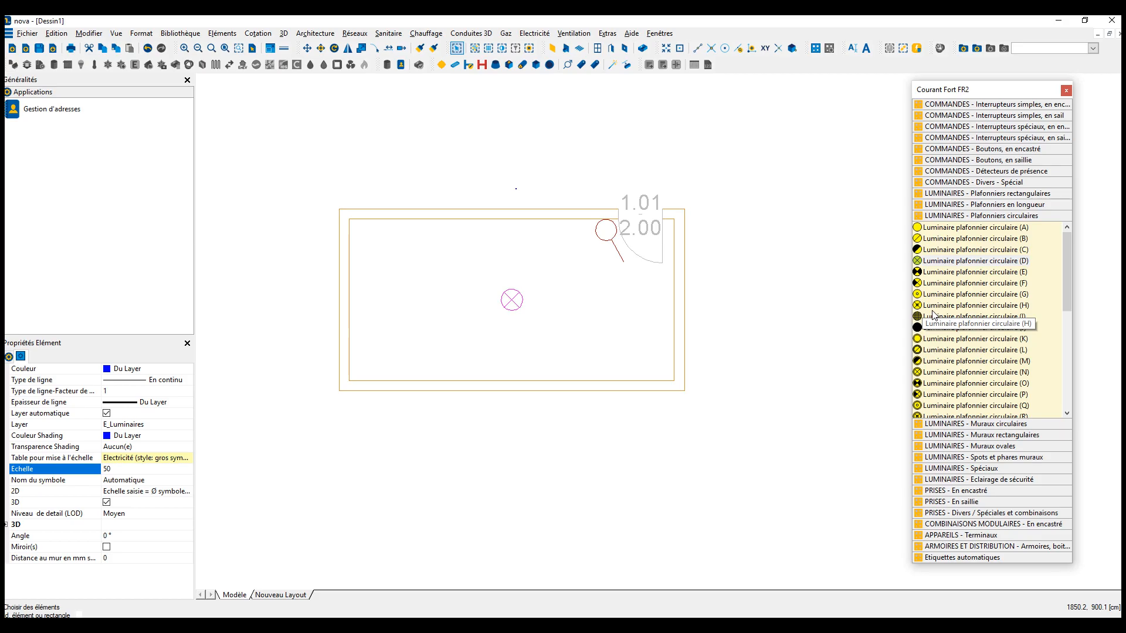
left_click(79, 472)
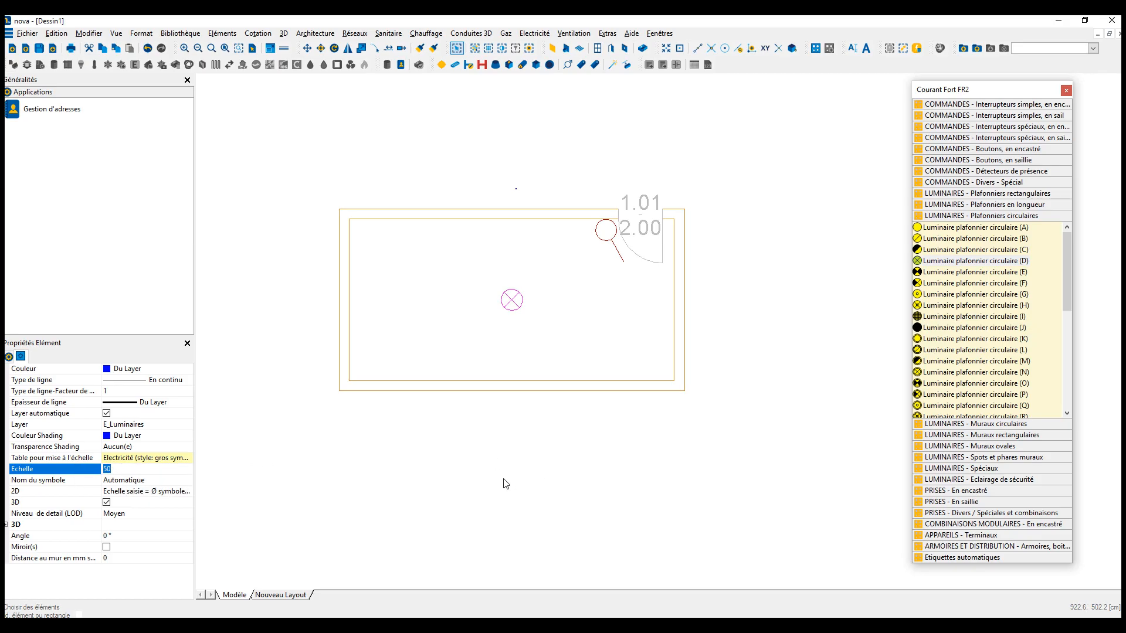
- Insert the resized ceiling luminaire into Nouvelle bibliothèque under Nouvelle famille de bibliothèques, Nouveau groupe de bibliothèques
right_click(509, 309)
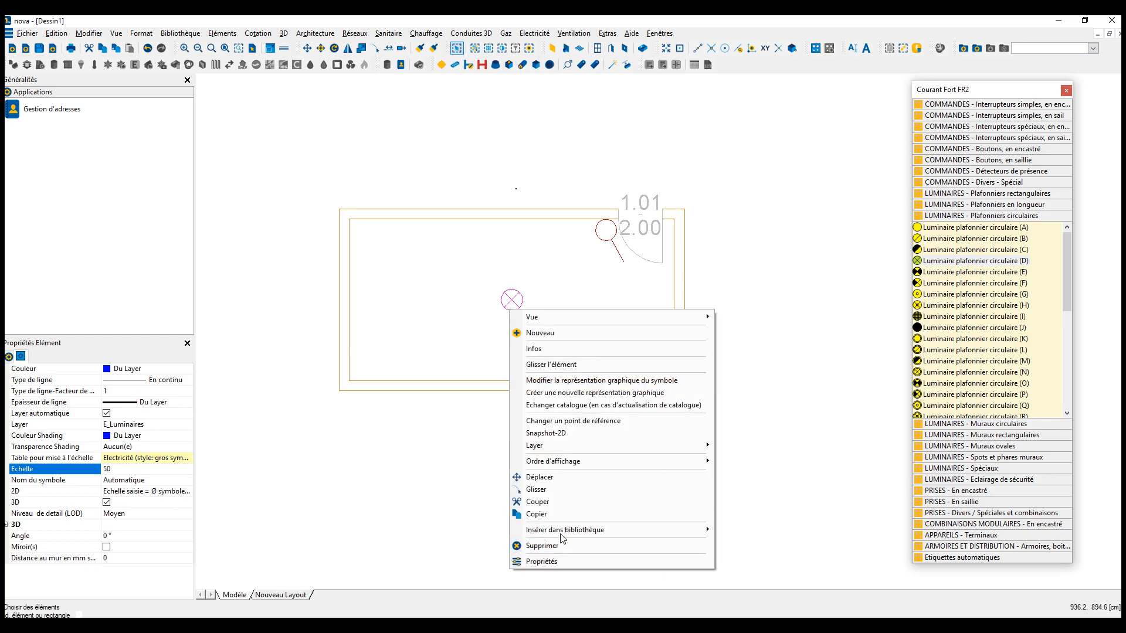
mouse_move(614, 535)
mouse_move(733, 531)
mouse_move(885, 531)
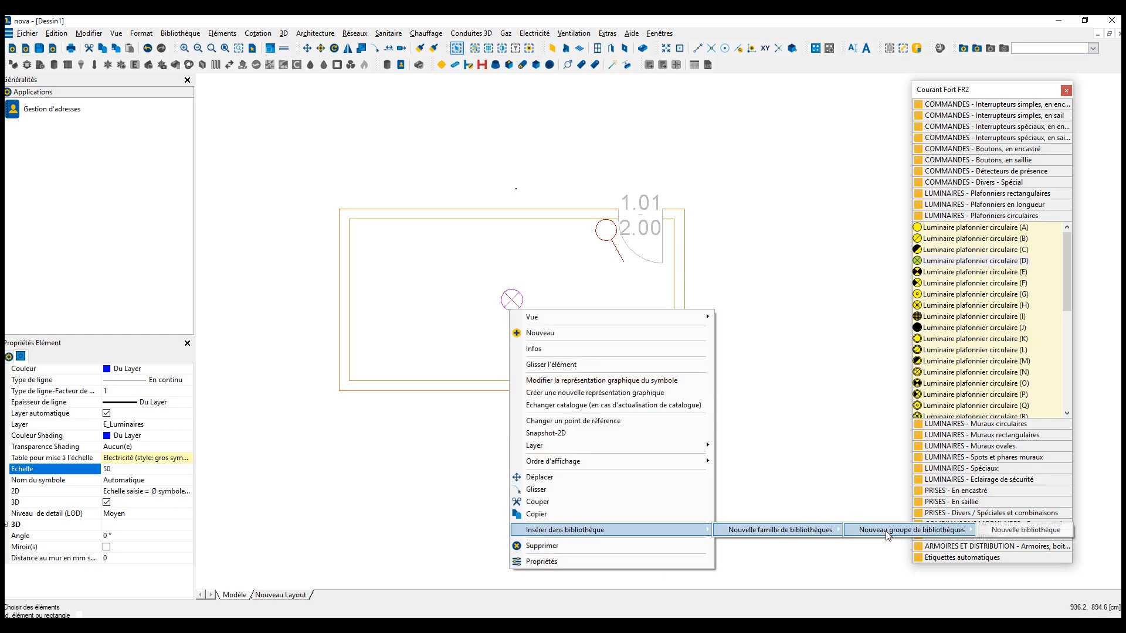
left_click(993, 532)
- Open Nouveau groupe de bibliothèques and place its saved ceiling luminaire in the room left of the existing one, declining to save the drawing
left_click(183, 33)
mouse_move(252, 47)
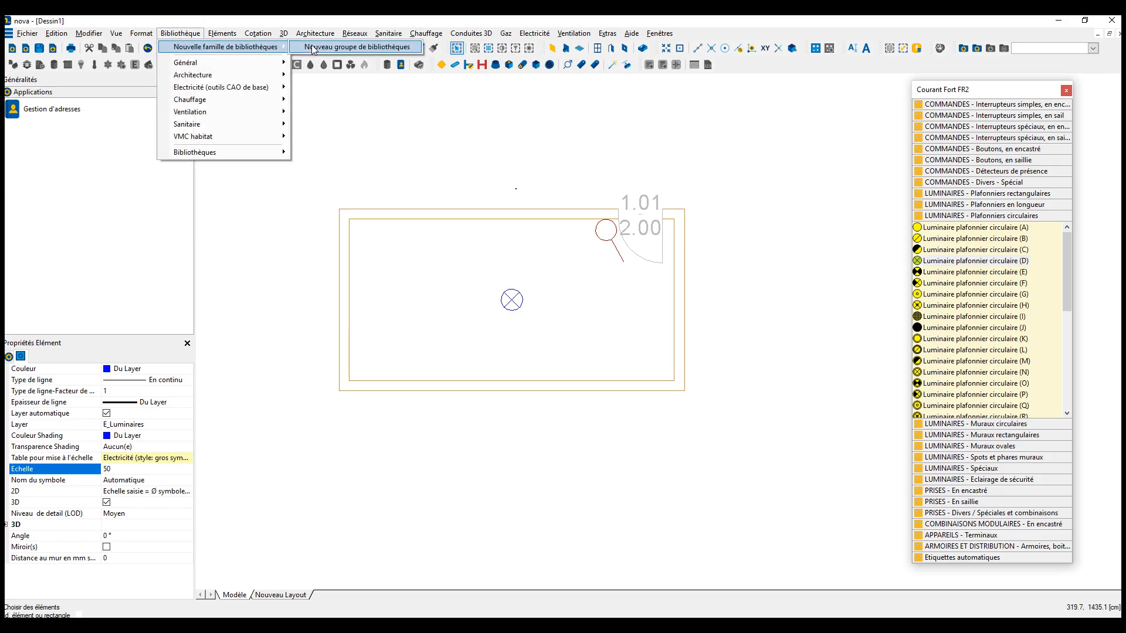
left_click(314, 49)
left_click(595, 186)
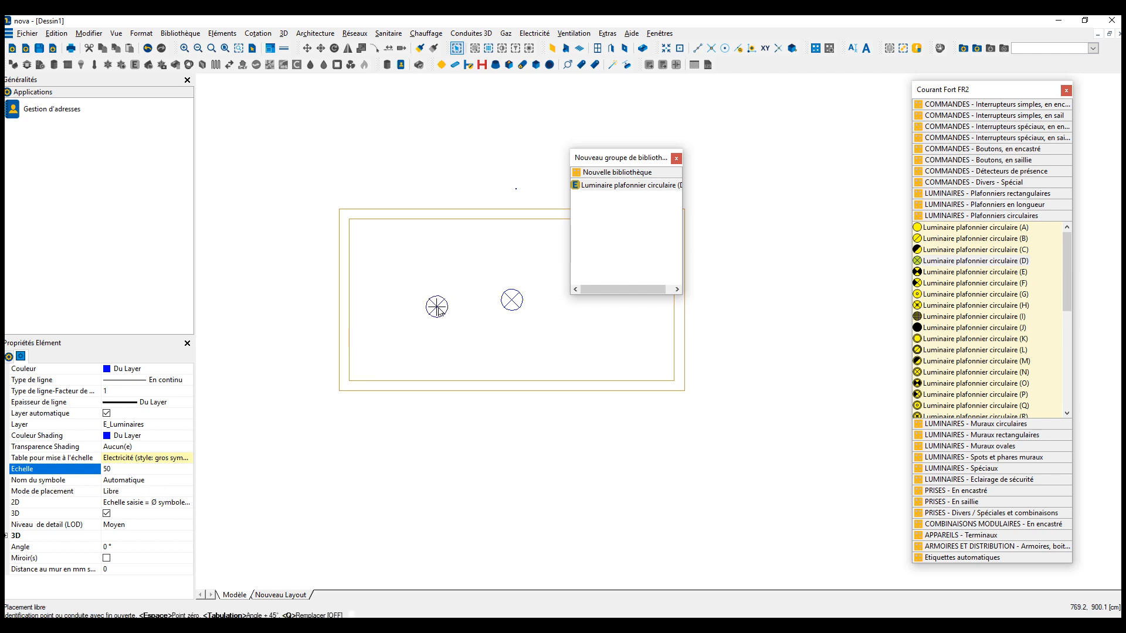
left_click(437, 306)
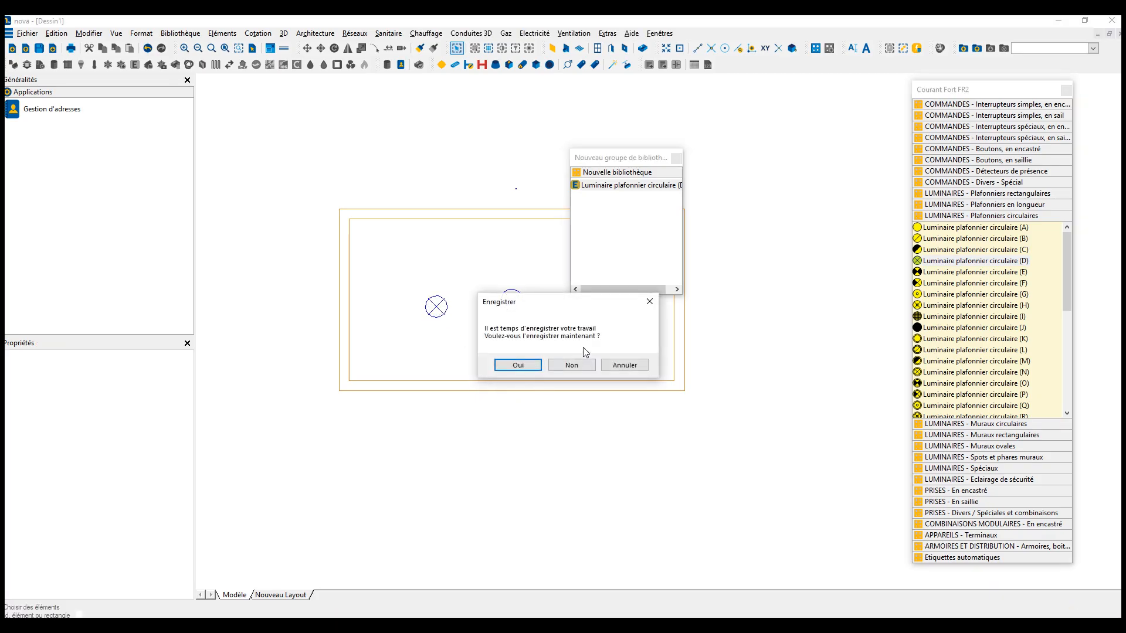
left_click(581, 363)
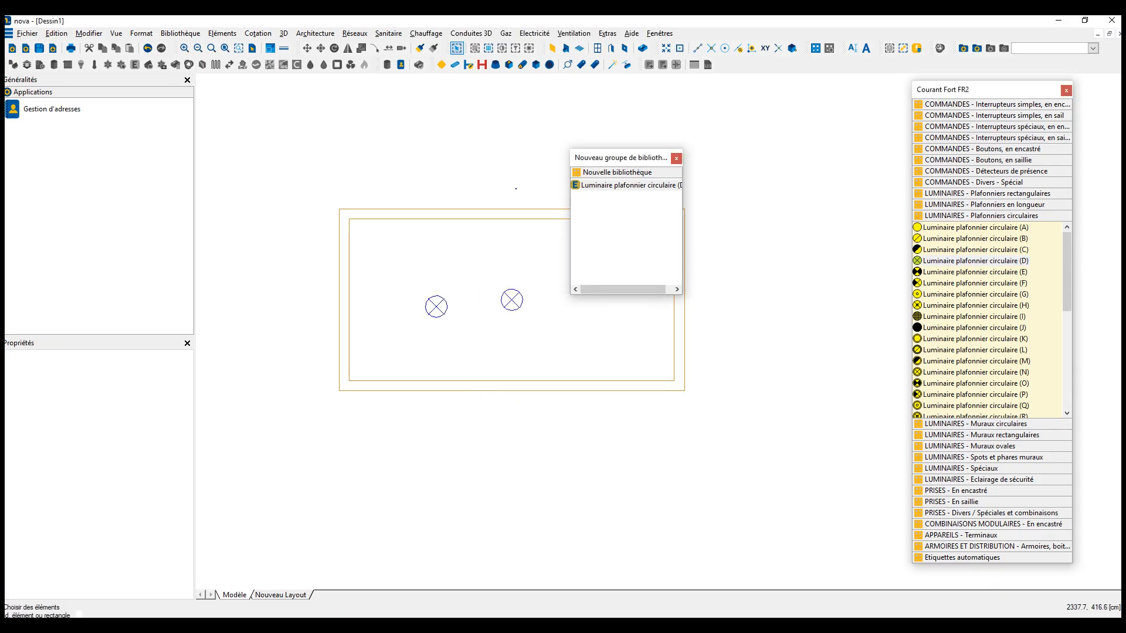